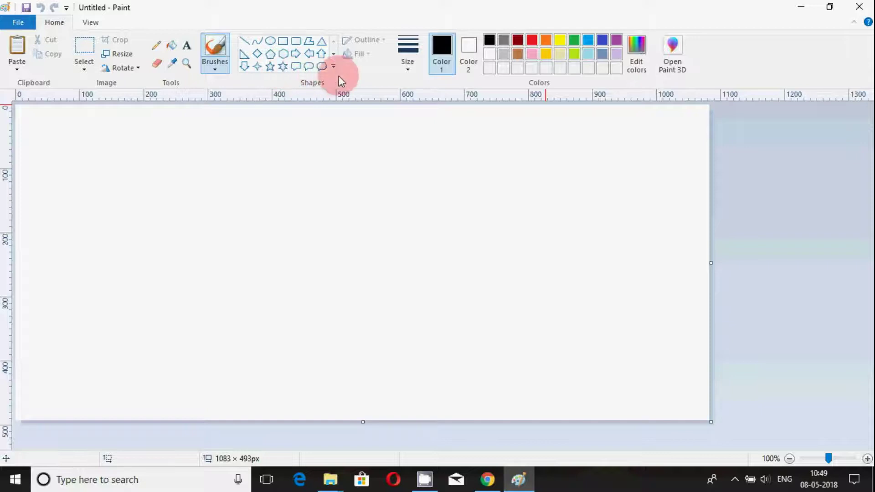
Draw a face circle about 208 px across and two upright oval eyes about 31 × 45 px, each with a small oval pupil.
left_click(272, 40)
left_click_drag(102, 146, 235, 278)
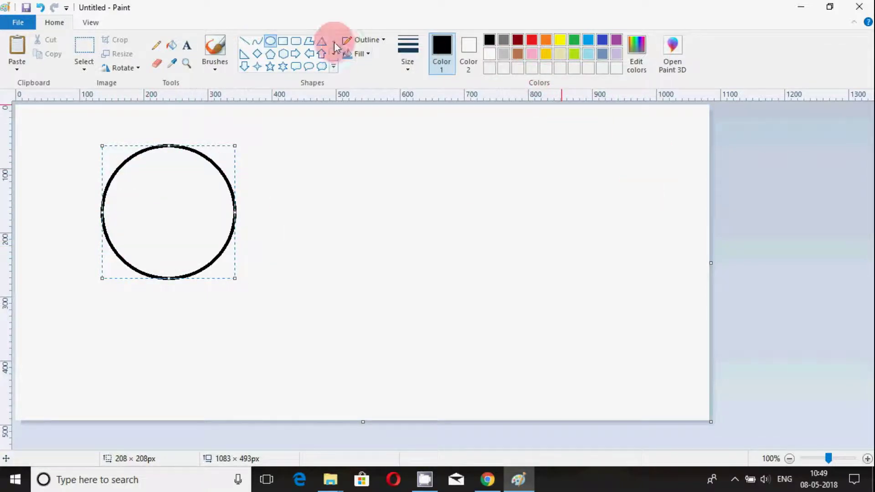
left_click(270, 40)
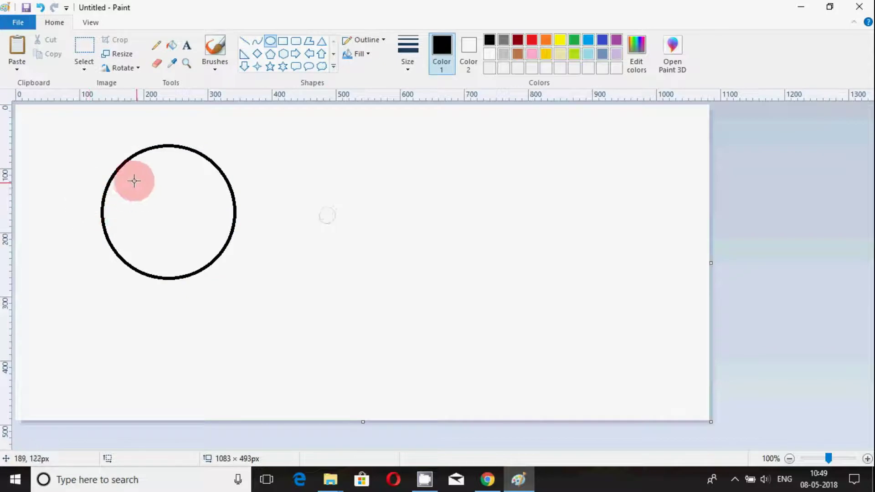
left_click_drag(130, 173, 149, 201)
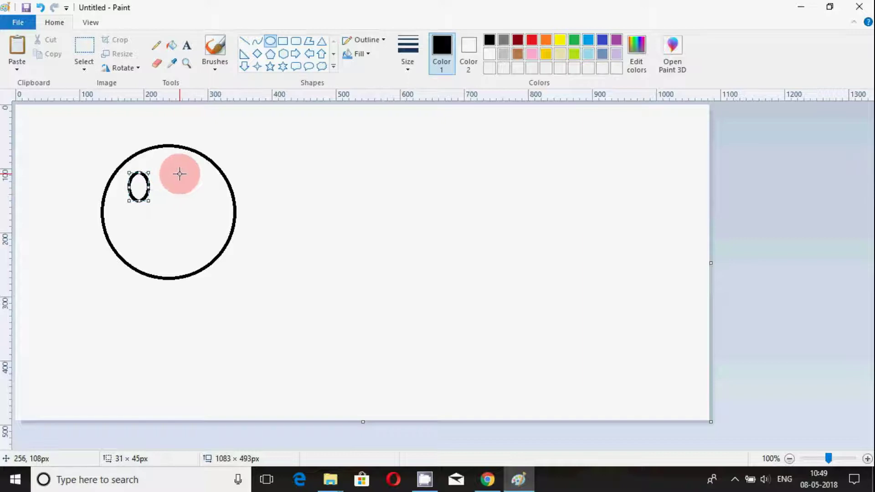
left_click_drag(182, 173, 200, 204)
left_click_drag(136, 185, 142, 196)
left_click_drag(187, 187, 194, 195)
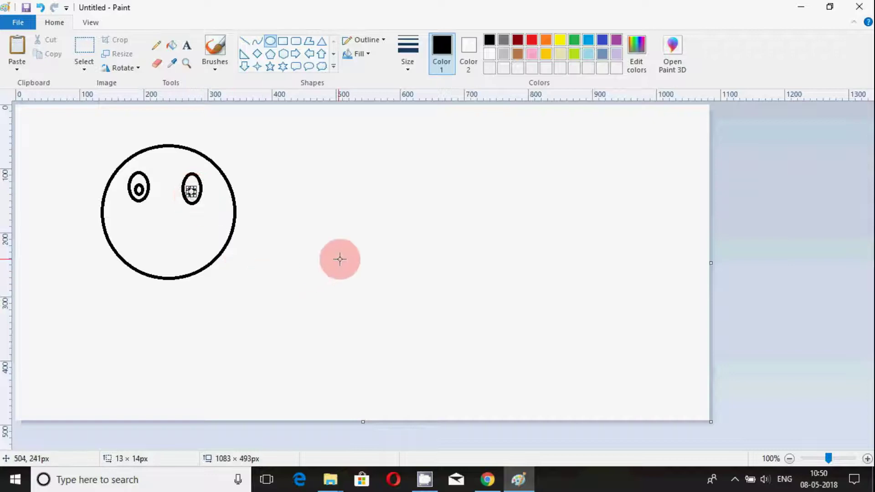
Draw a smiling mouth about 111 px wide below the eyes from two downward-bowed curves sharing the same end points.
left_click(257, 42)
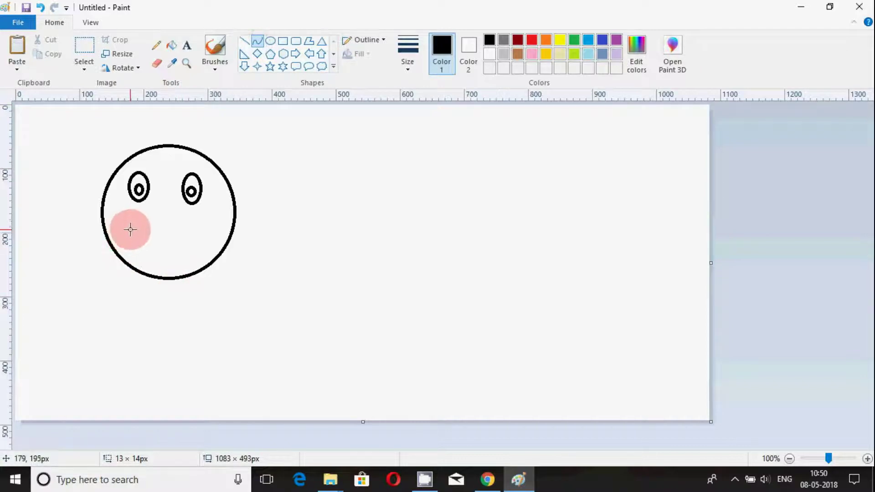
left_click_drag(130, 229, 201, 230)
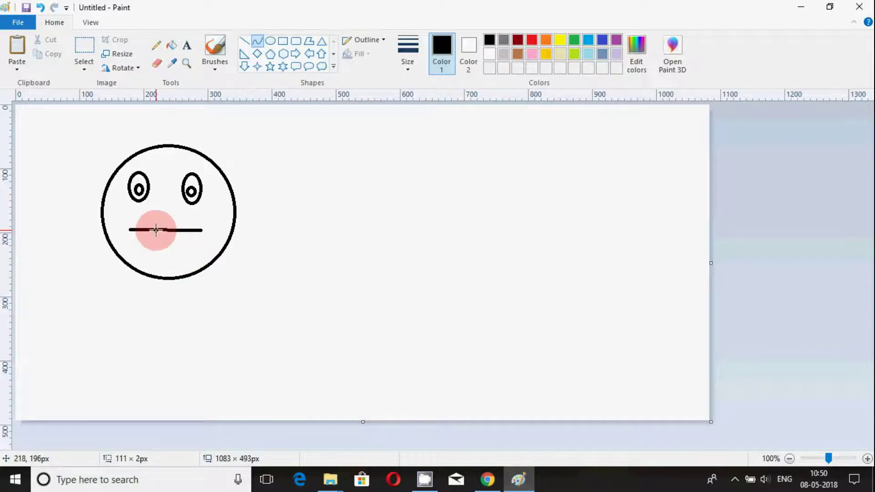
left_click_drag(159, 232, 164, 245)
left_click(348, 238)
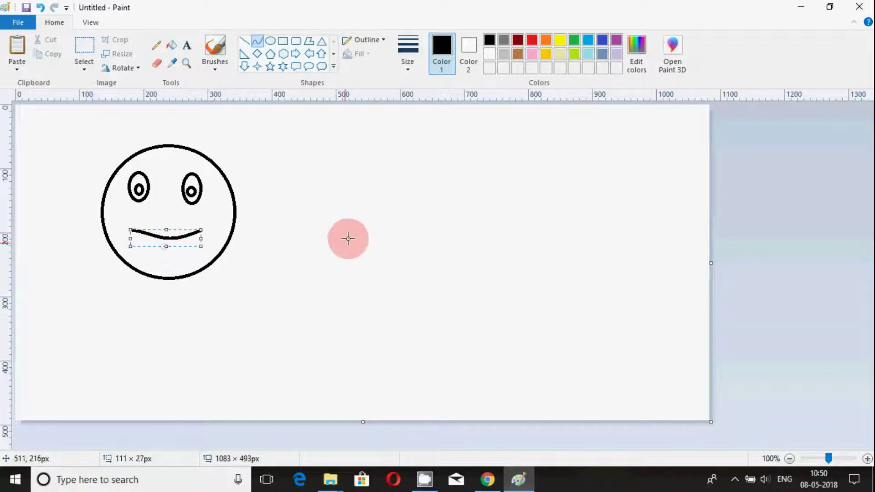
left_click(309, 250)
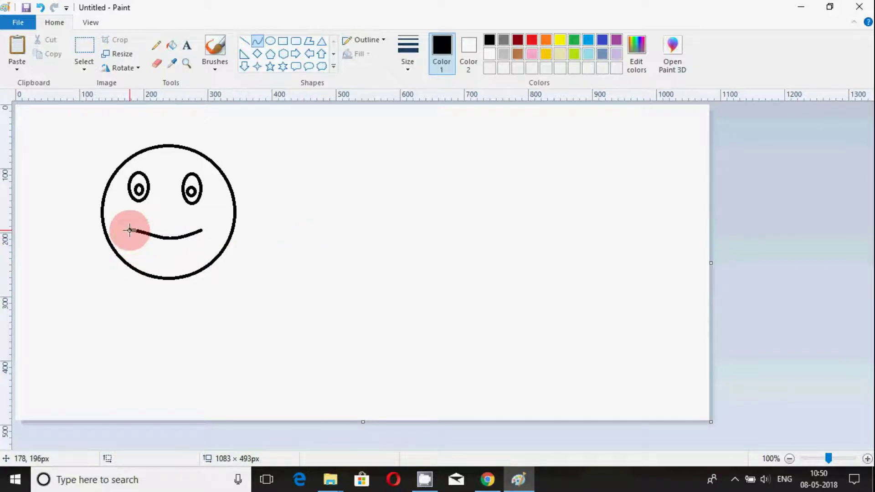
left_click_drag(130, 231, 165, 272)
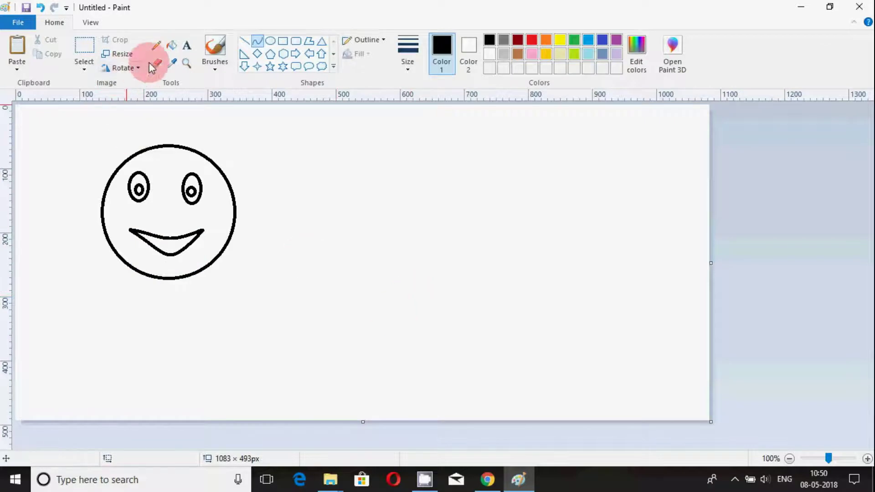
Fill the mouth with red and both pupils with black.
left_click(174, 45)
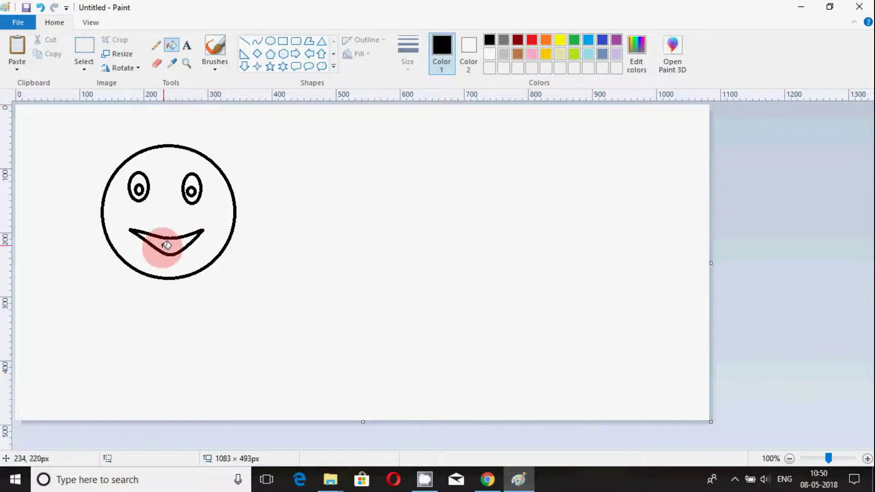
left_click(532, 40)
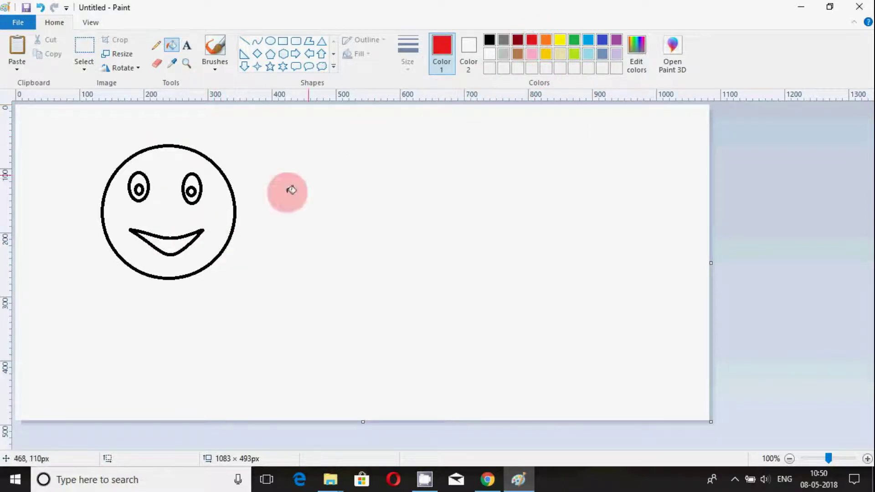
left_click(178, 241)
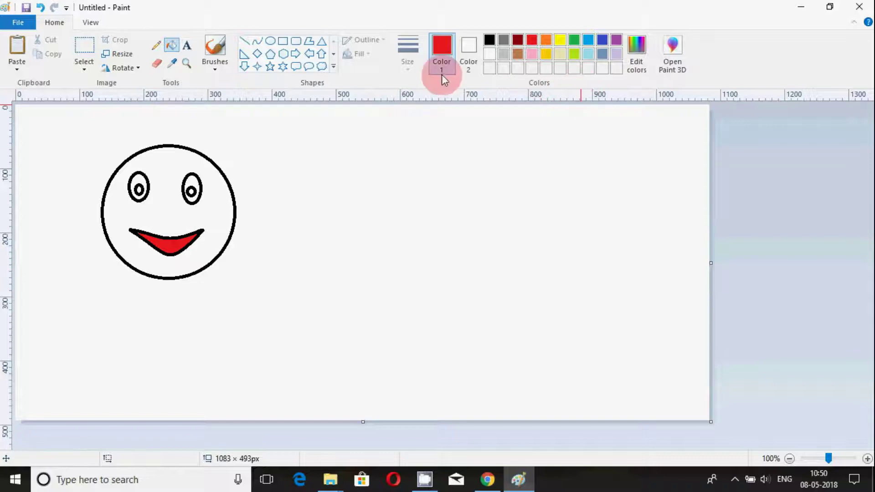
left_click(489, 41)
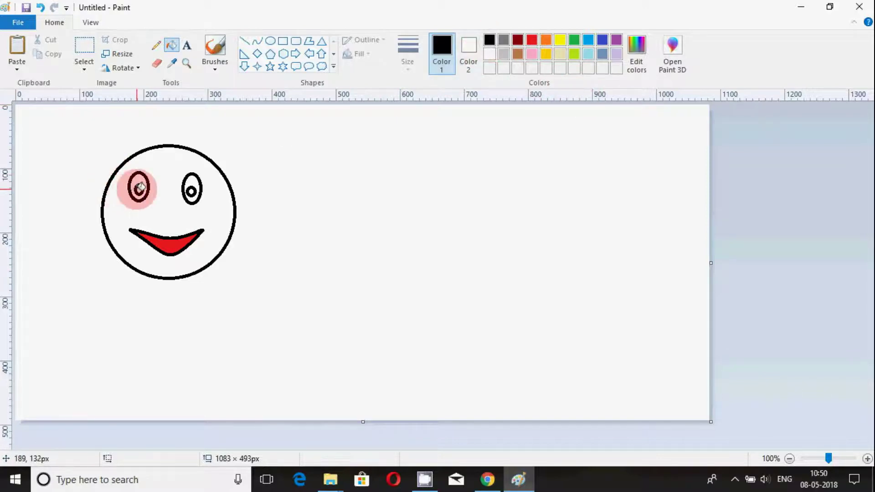
left_click(140, 188)
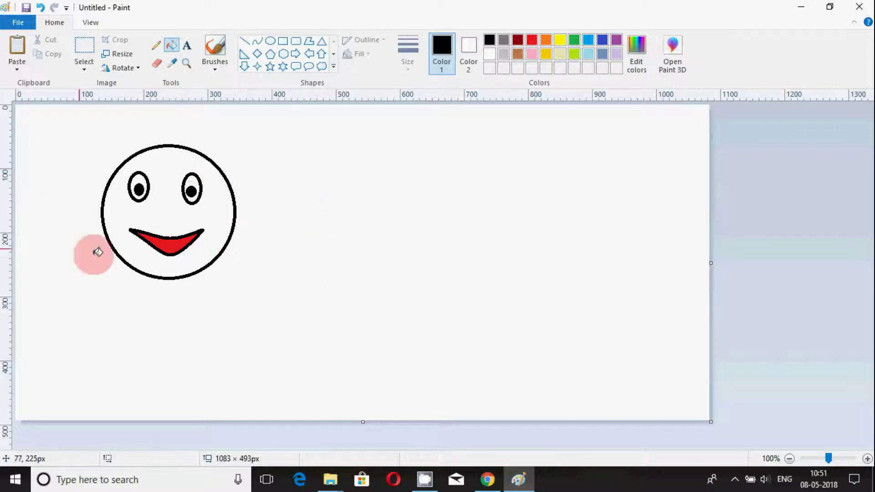
Fill the face around the eyes and mouth with light yellow and recolour it green.
left_click(558, 53)
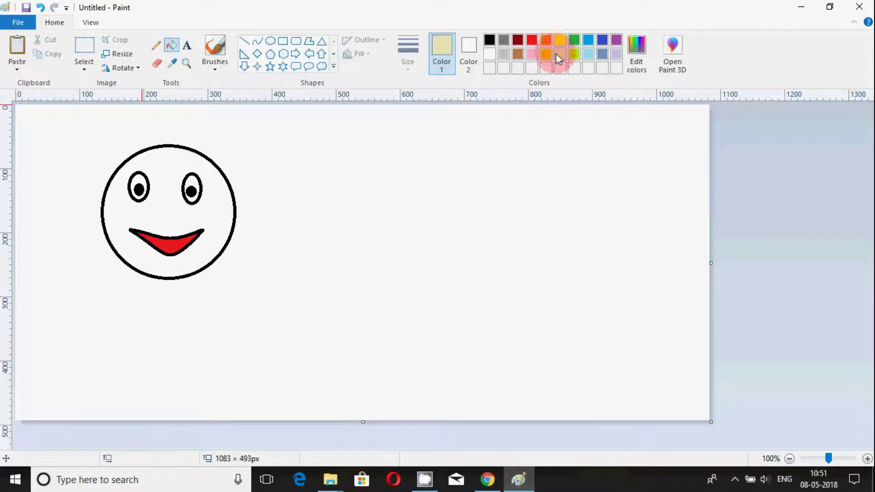
left_click(170, 219)
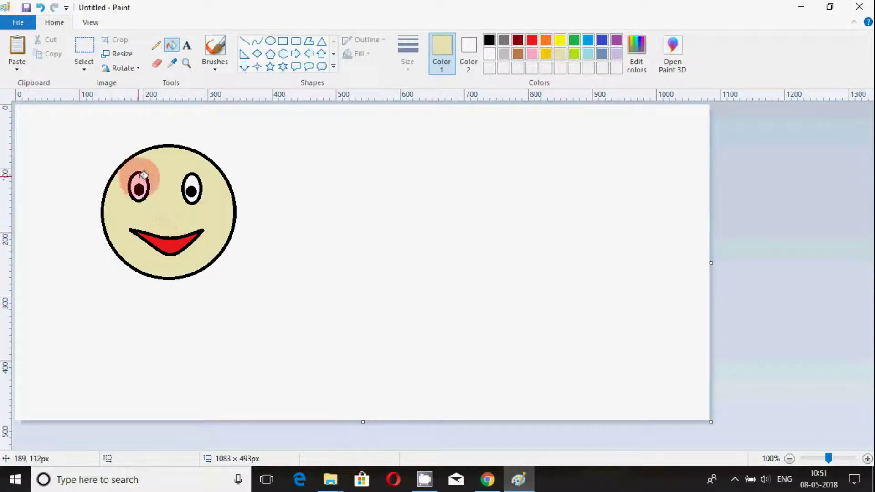
left_click(574, 42)
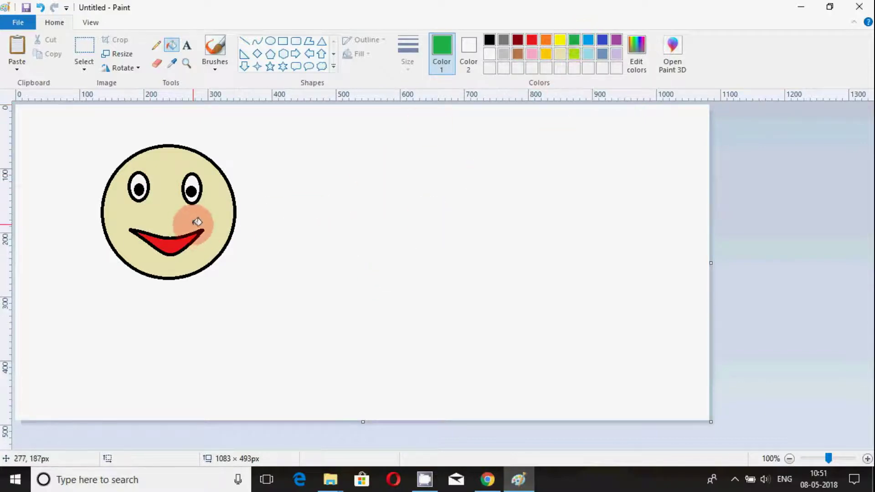
left_click(196, 223)
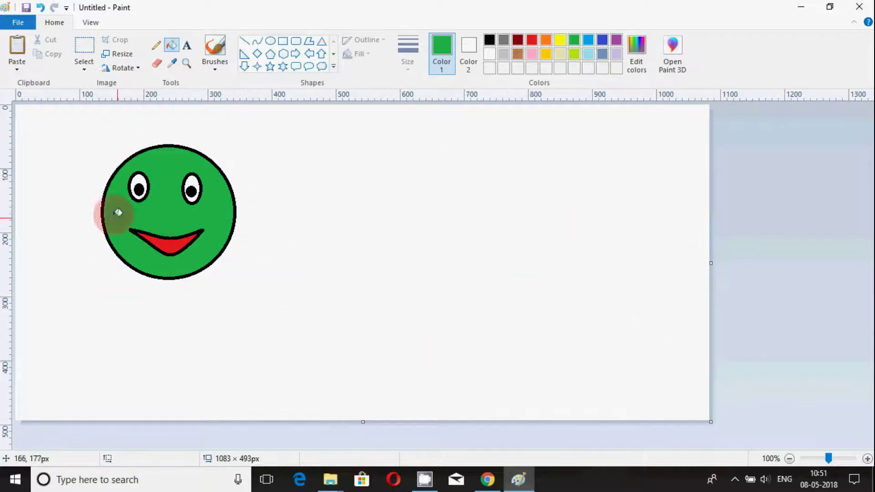
Copy the whole green face and place two copies beside it in a row.
left_click(84, 53)
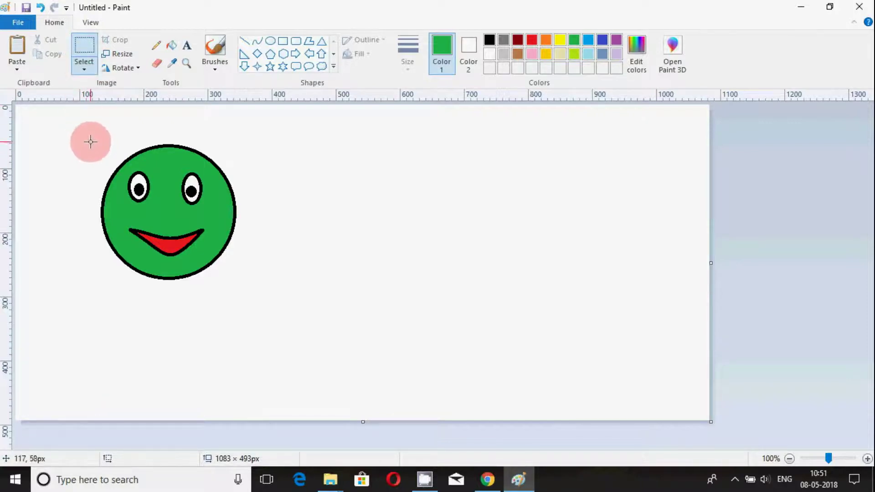
left_click_drag(90, 141, 241, 287)
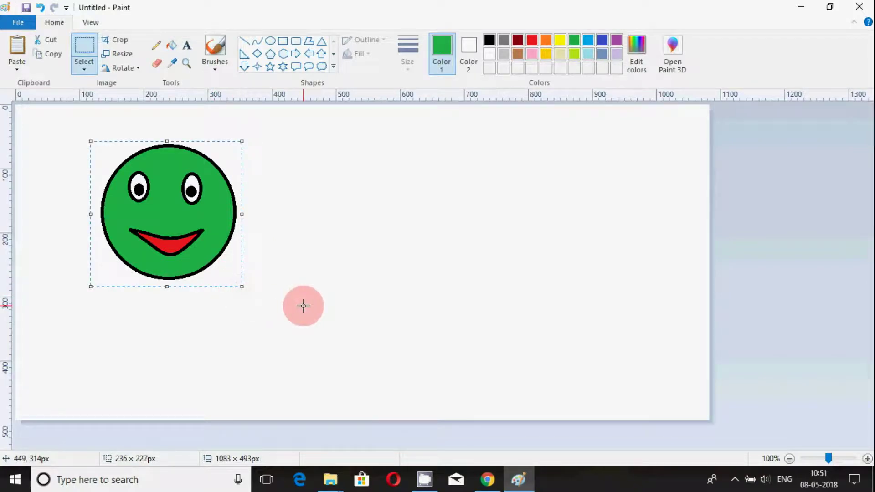
key("ctrl+c")
key("ctrl+v")
left_click_drag(87, 181, 329, 223)
key("ctrl+v")
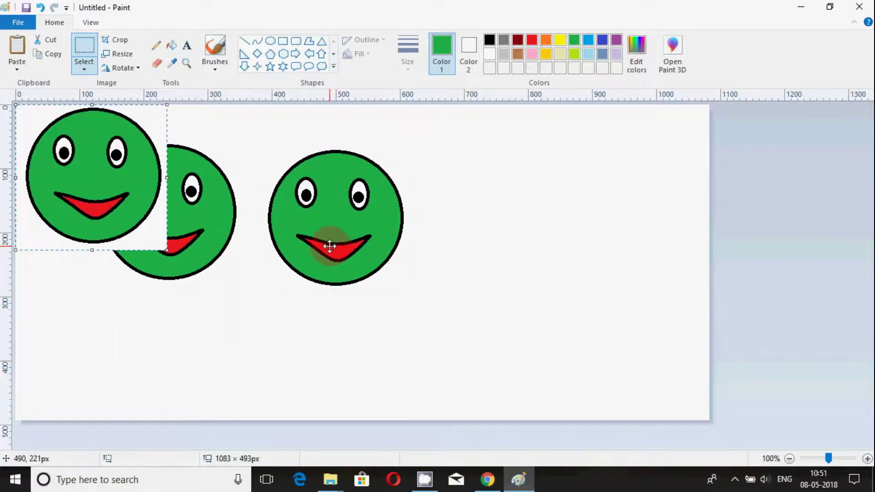
left_click_drag(98, 186, 492, 226)
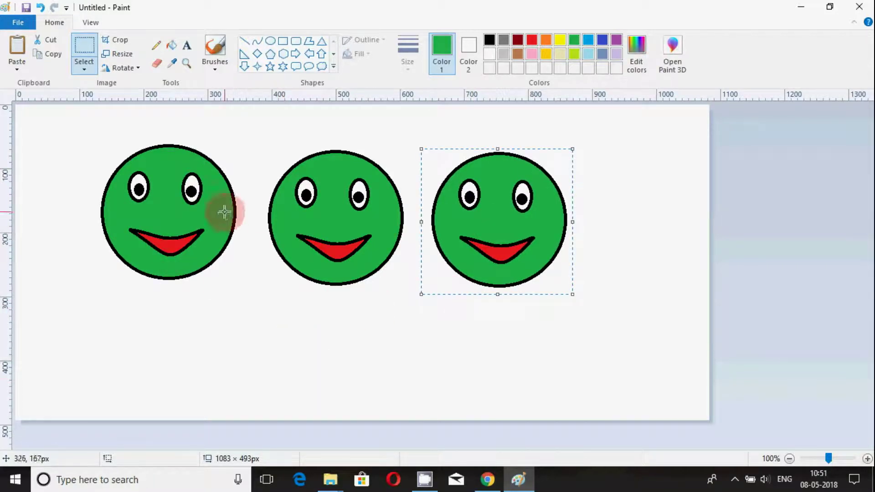
Fill the rightmost face with pink and the middle face with lime.
left_click(170, 45)
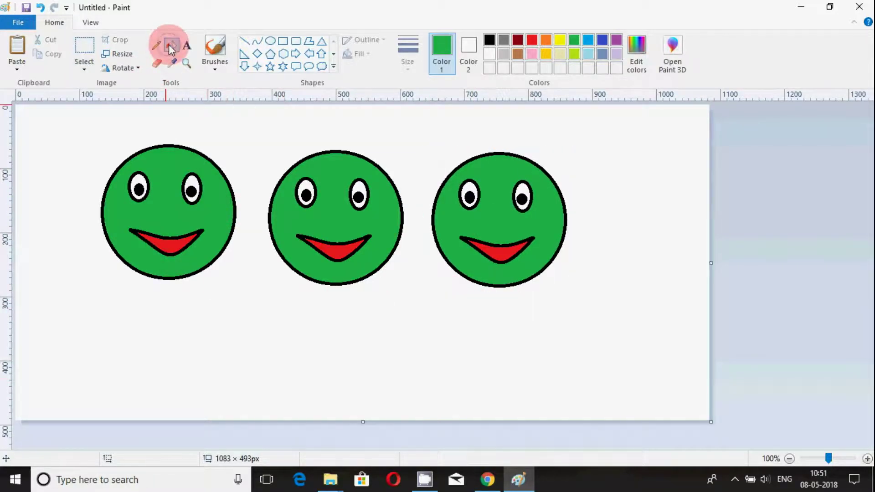
left_click(533, 53)
left_click(494, 179)
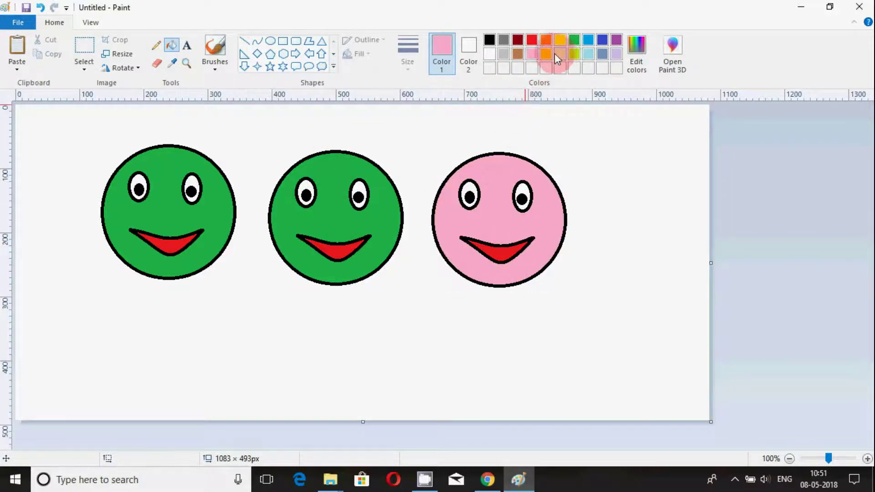
left_click(574, 53)
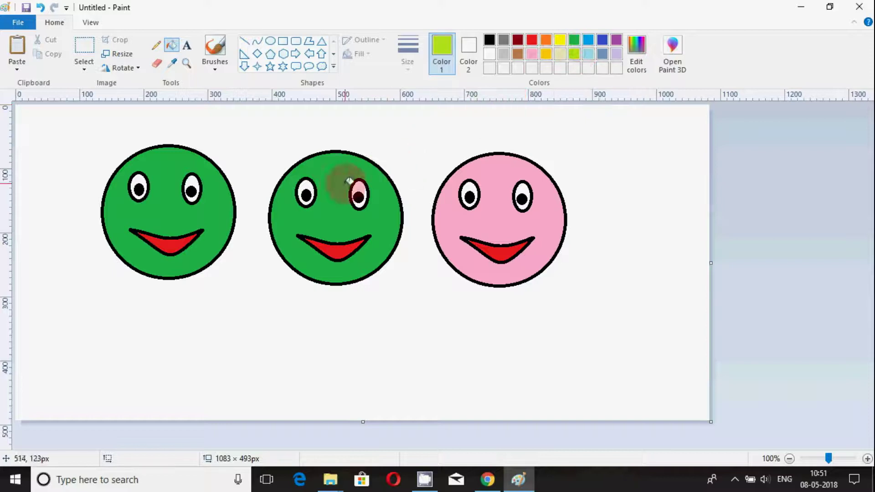
left_click(349, 182)
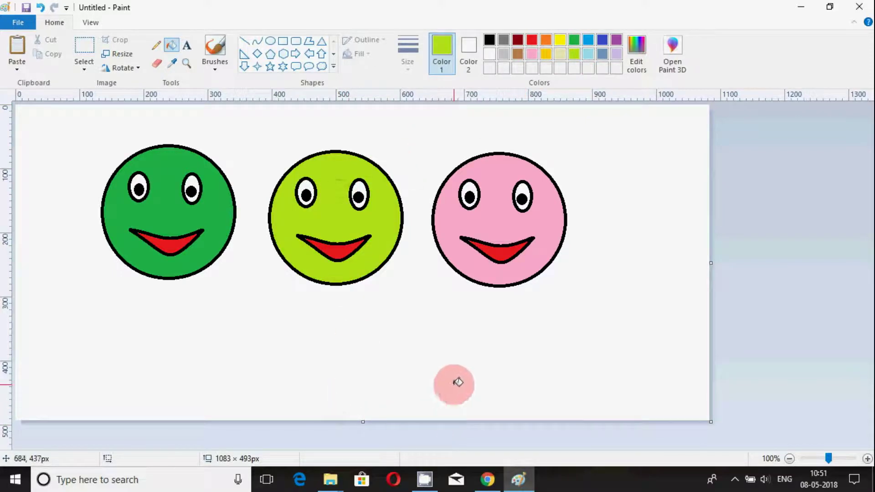
Draw a five-point star about 166 × 142 px below the green face, with a light gray outline and fill.
left_click(272, 64)
left_click_drag(122, 297, 229, 389)
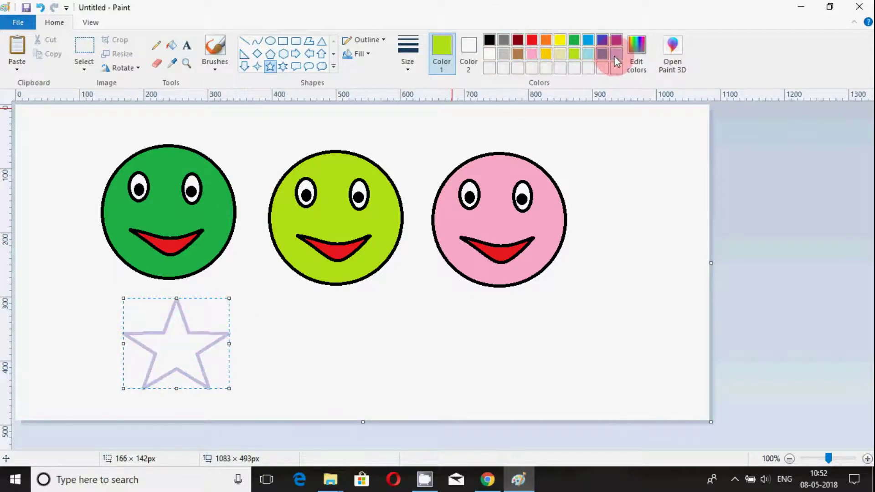
left_click(504, 55)
left_click(171, 45)
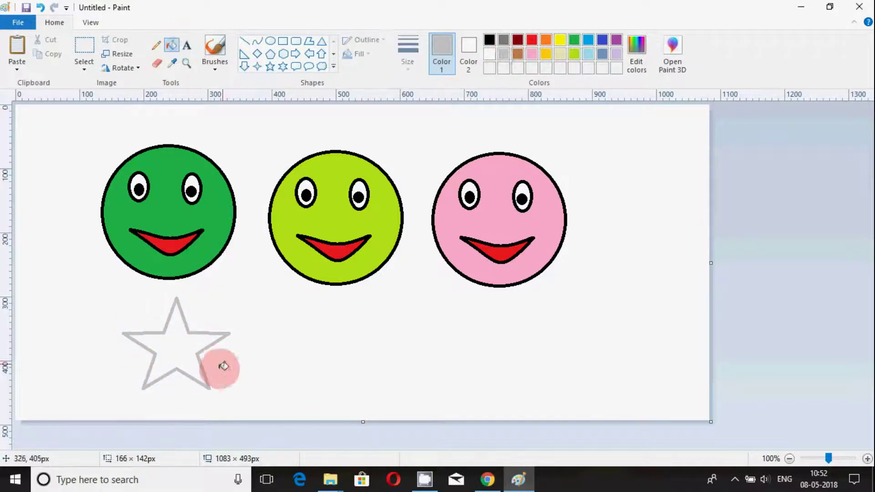
left_click(177, 336)
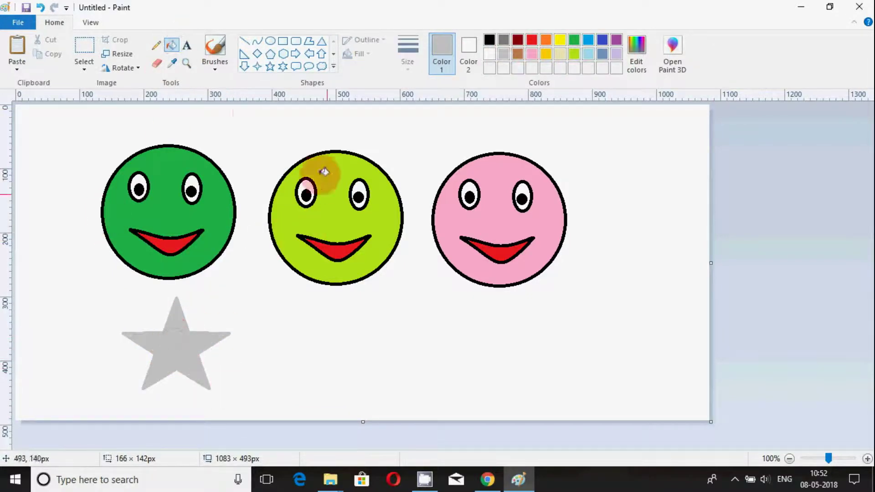
Draw a light gray outlined five-point star about 140 × 129 px below the lime face.
left_click(257, 66)
left_click(271, 67)
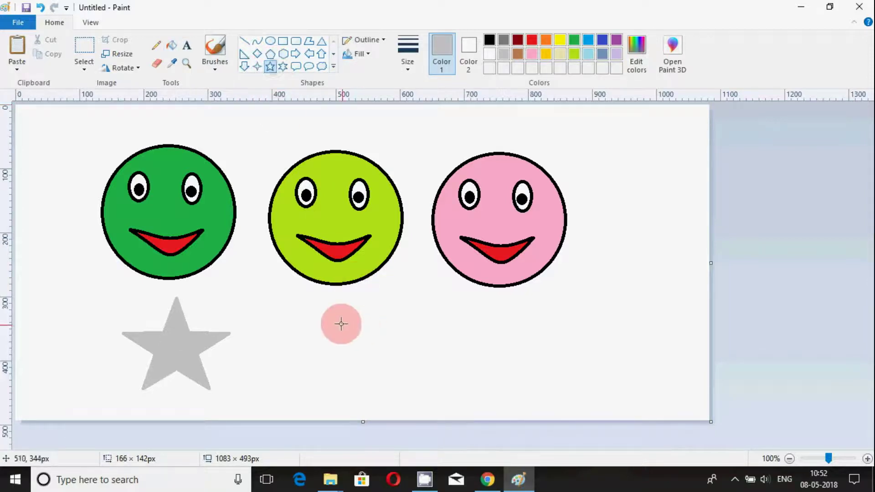
left_click_drag(321, 305, 388, 387)
left_click_drag(319, 347, 299, 347)
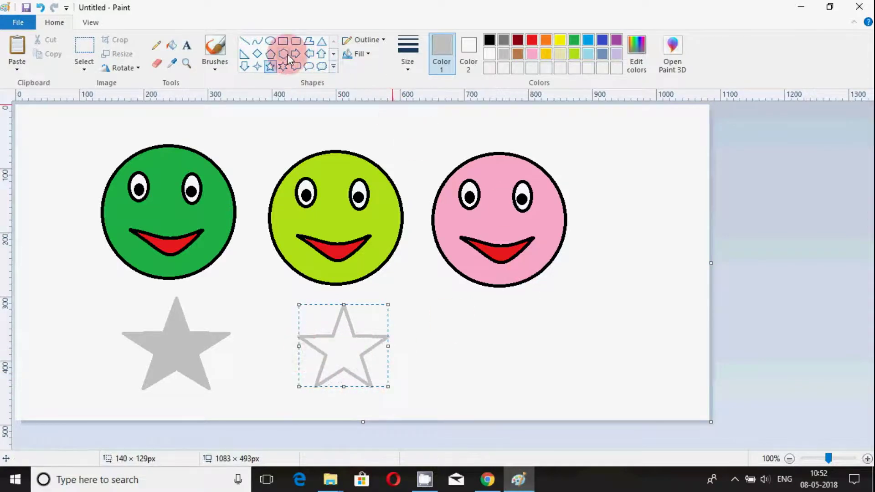
Draw a light gray outlined six-point star about 157 × 145 px below the pink face.
left_click(282, 66)
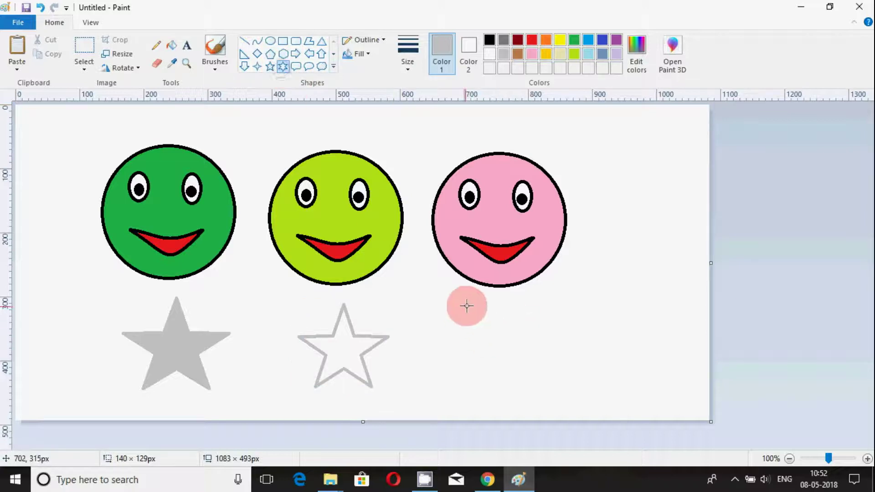
left_click_drag(483, 305, 568, 398)
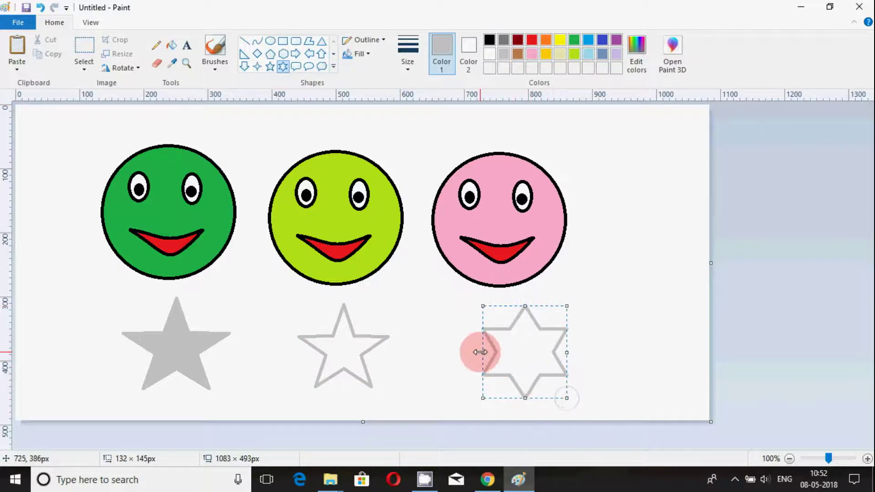
left_click_drag(482, 353, 467, 356)
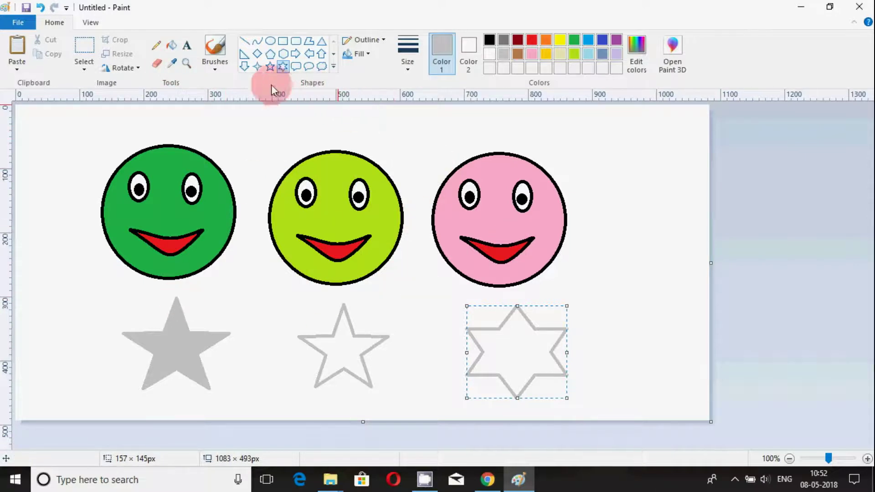
Fill the six-point star with rose pink, and replace that fill with yellow.
left_click(172, 47)
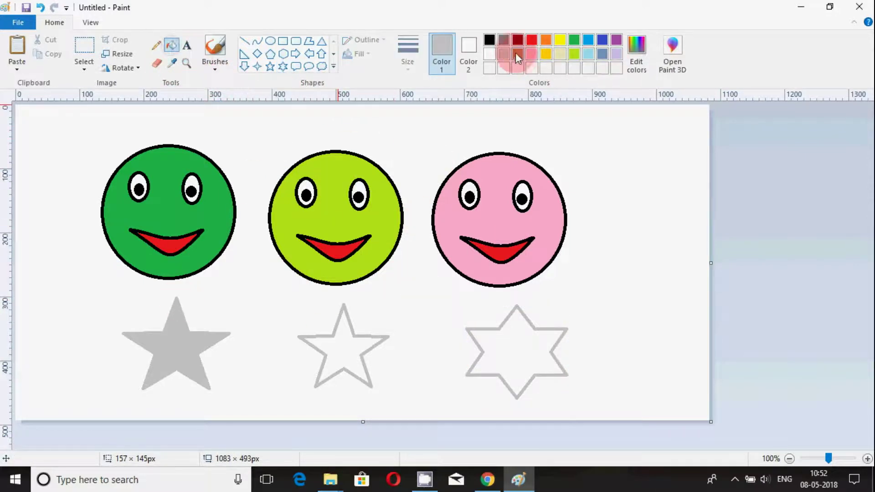
left_click(531, 55)
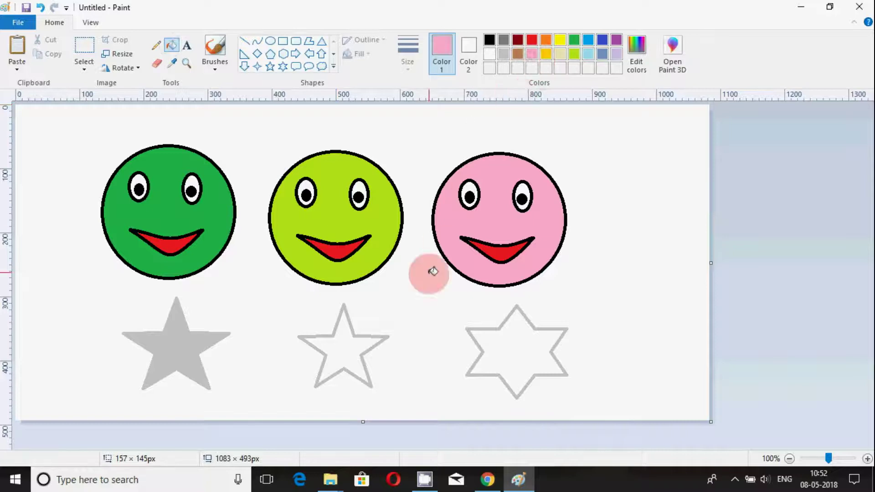
left_click(541, 355)
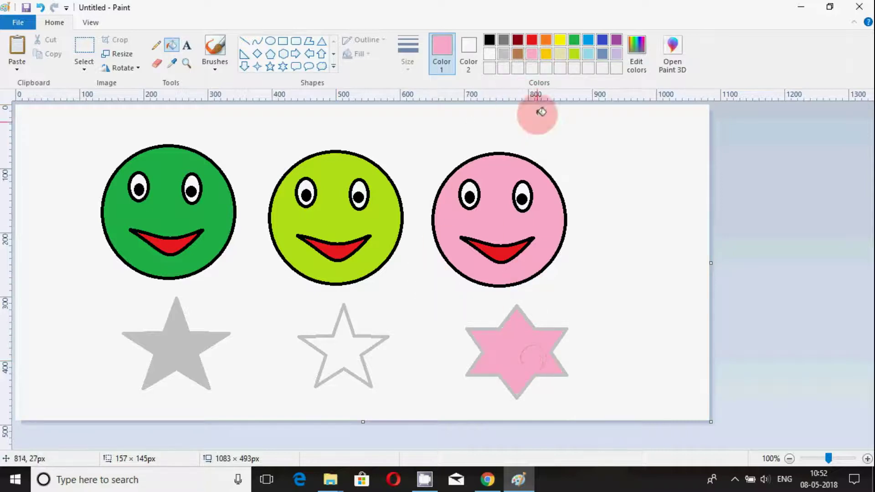
left_click(561, 40)
left_click(525, 346)
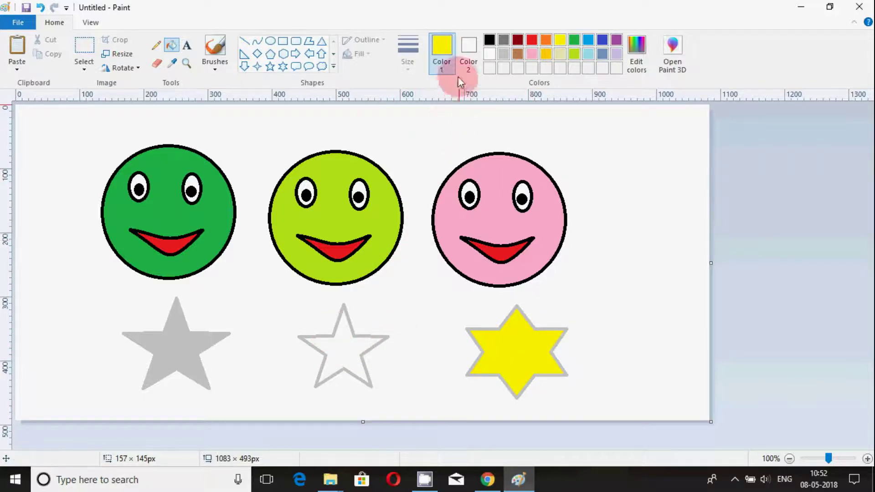
Fill the star below the lime face with red and the star below the green face with indigo.
left_click(532, 40)
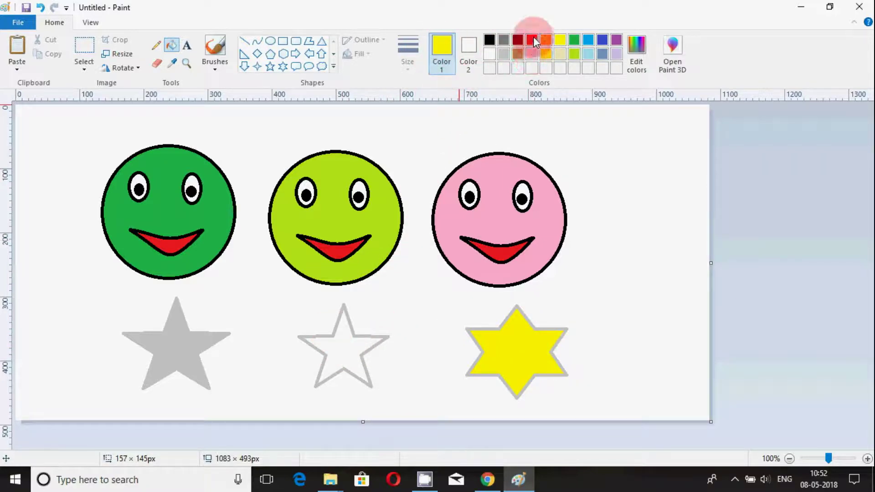
left_click(351, 359)
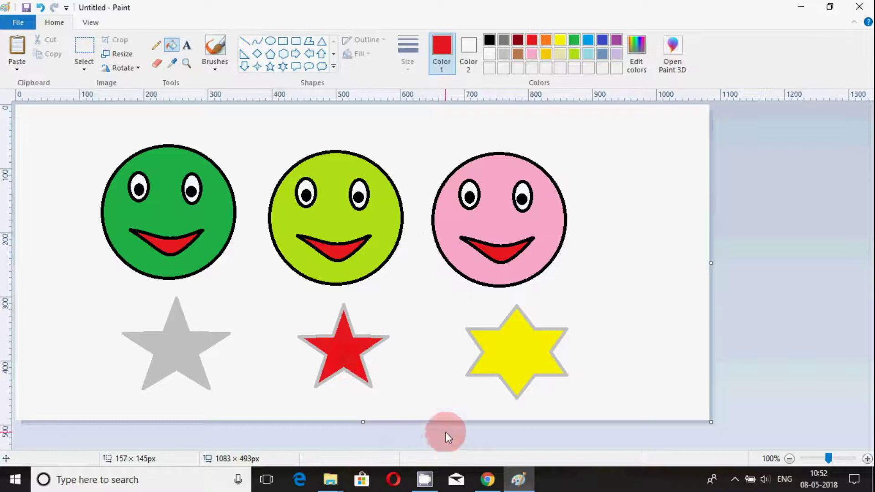
left_click(603, 40)
left_click(173, 346)
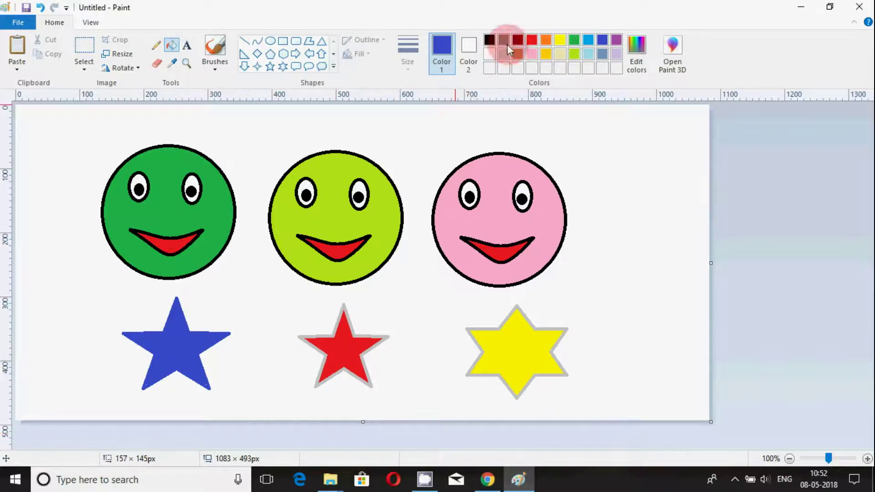
Fill the background around the shapes with lavender, replace it with green, and finally with dark red.
left_click(615, 53)
left_click(622, 132)
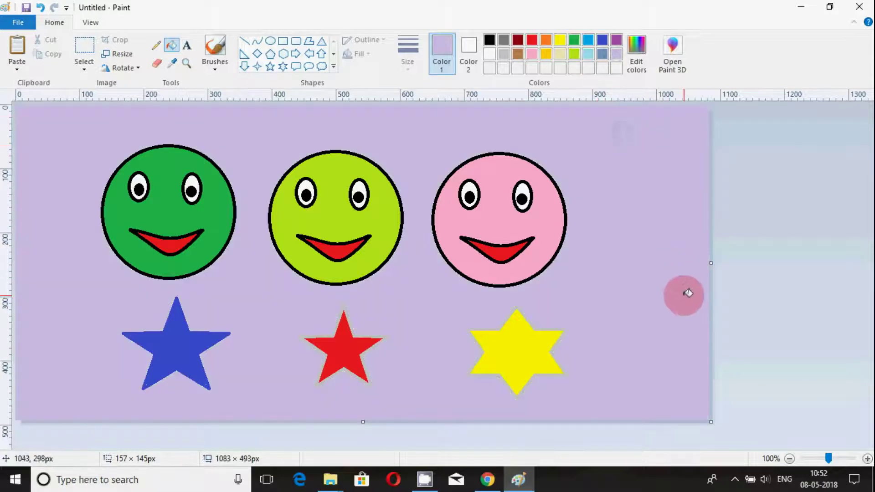
left_click(574, 40)
left_click(650, 188)
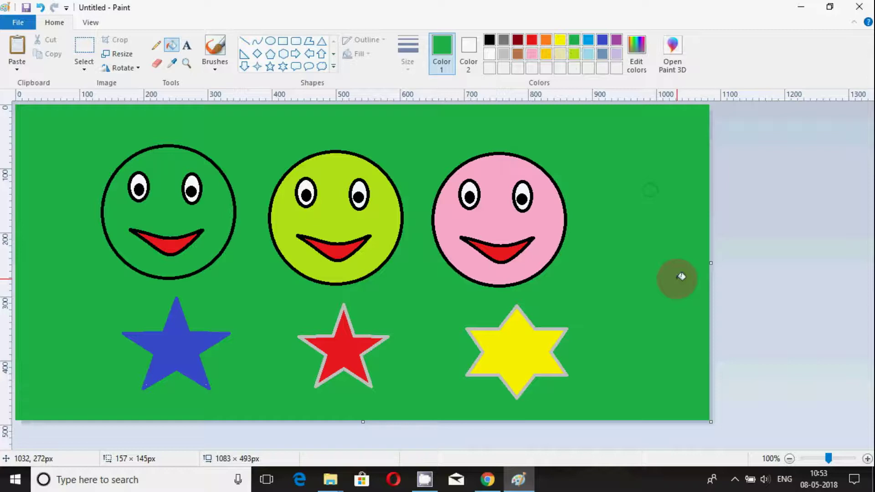
left_click(518, 40)
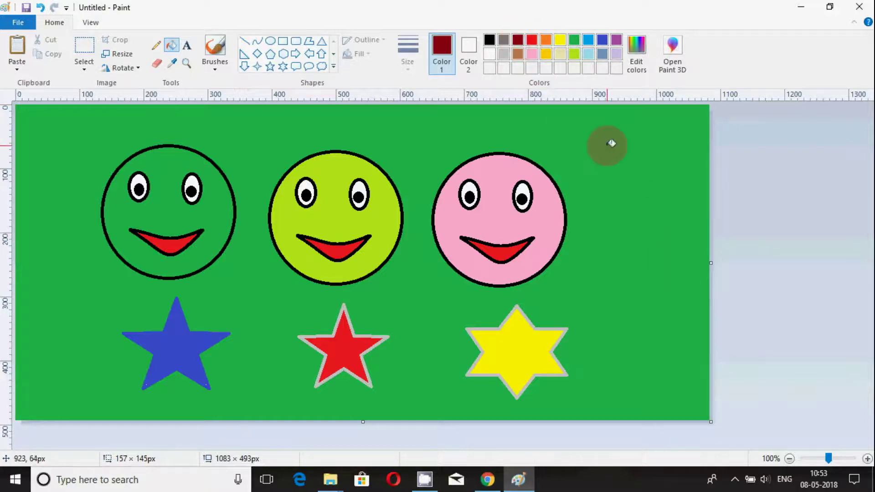
left_click(609, 144)
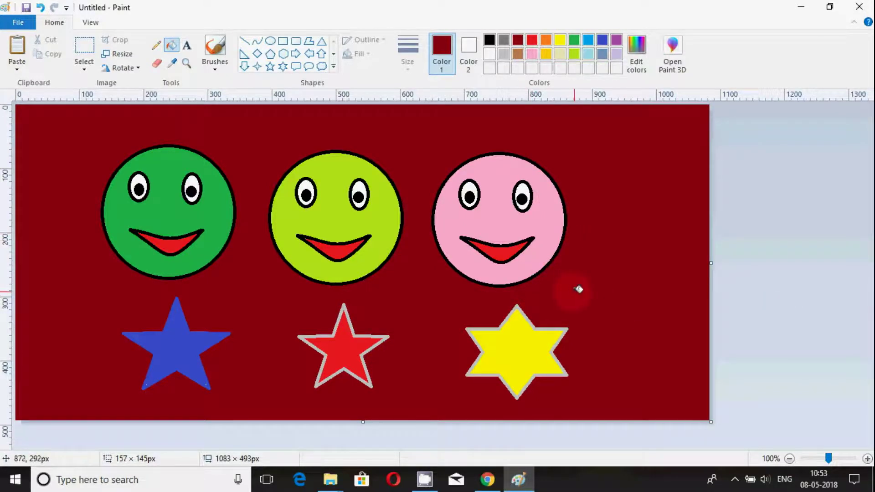
Select the entire picture and delete it to clear the canvas.
key("ctrl+a")
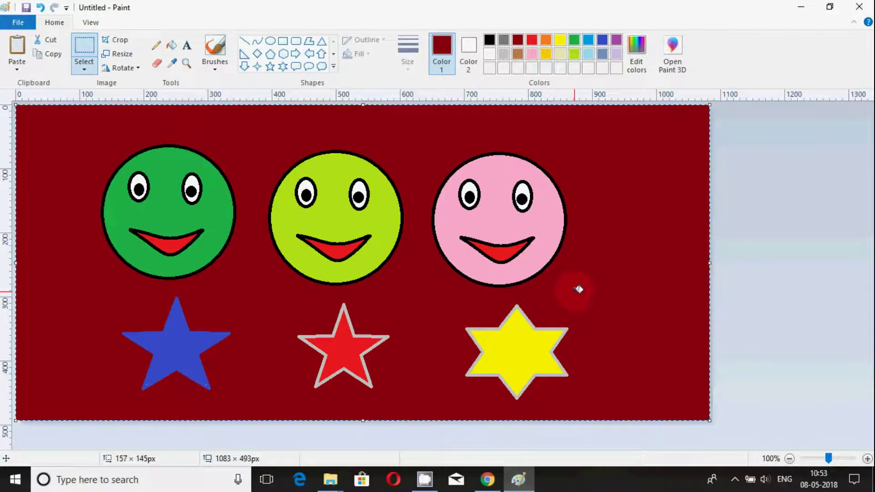
key("Delete")
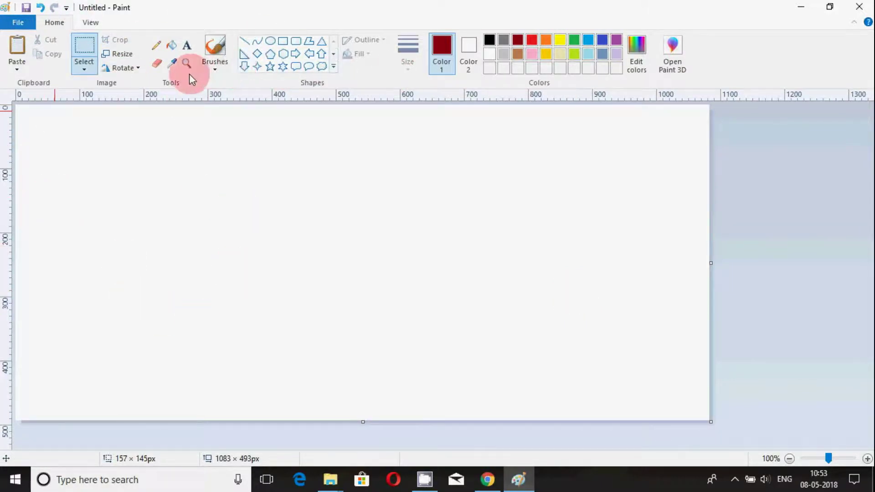
Draw a thin black wavy curve about 325 px wide in the canvas's upper-left area, dipping on the left and rising on the right.
left_click(257, 42)
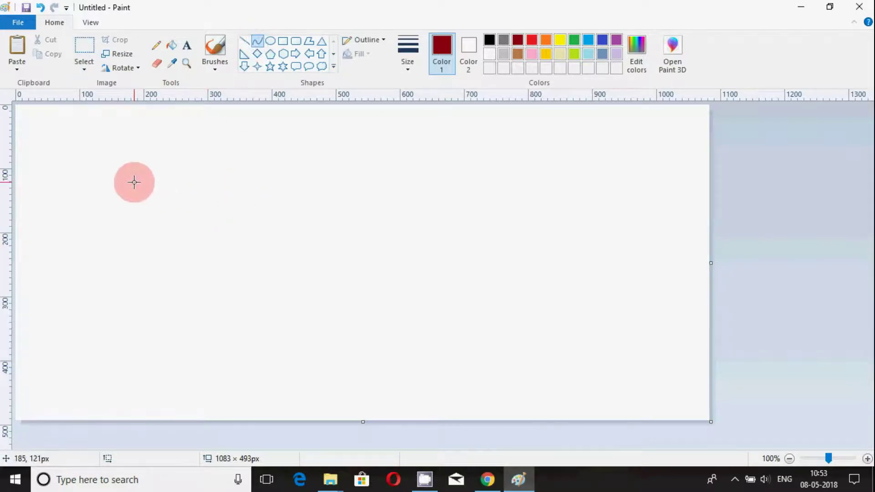
left_click(492, 40)
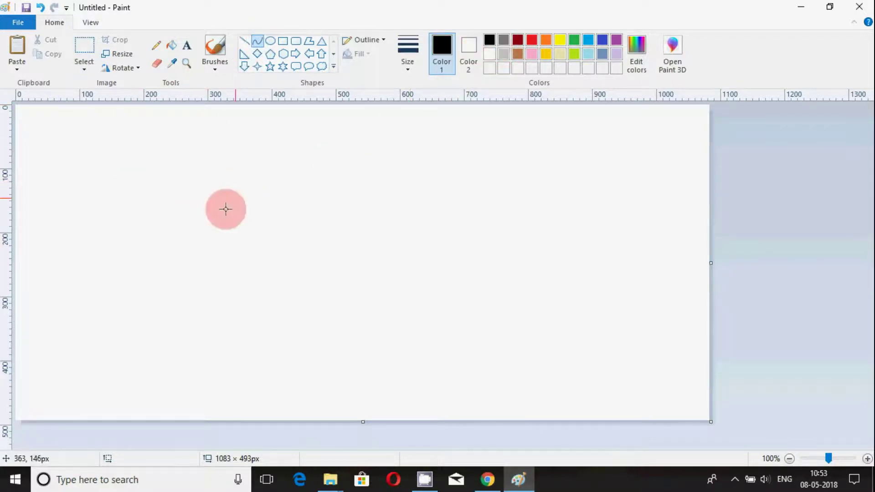
left_click(410, 67)
left_click(420, 134)
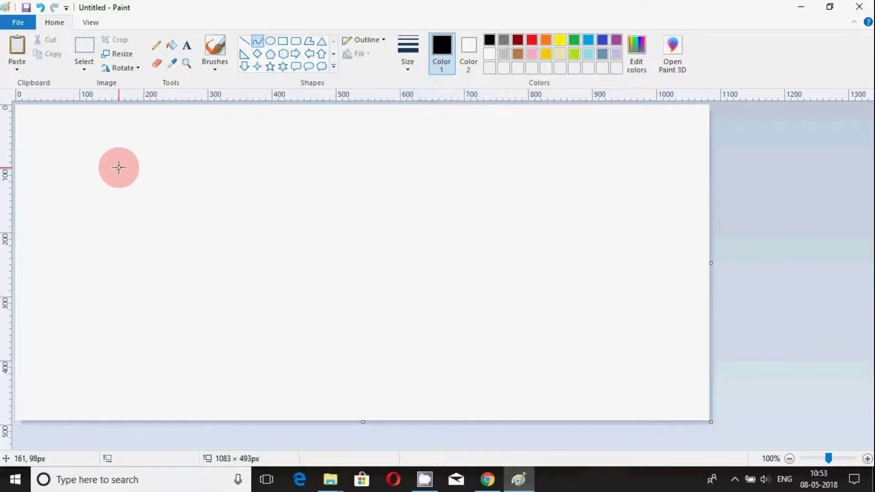
left_click_drag(119, 168, 327, 167)
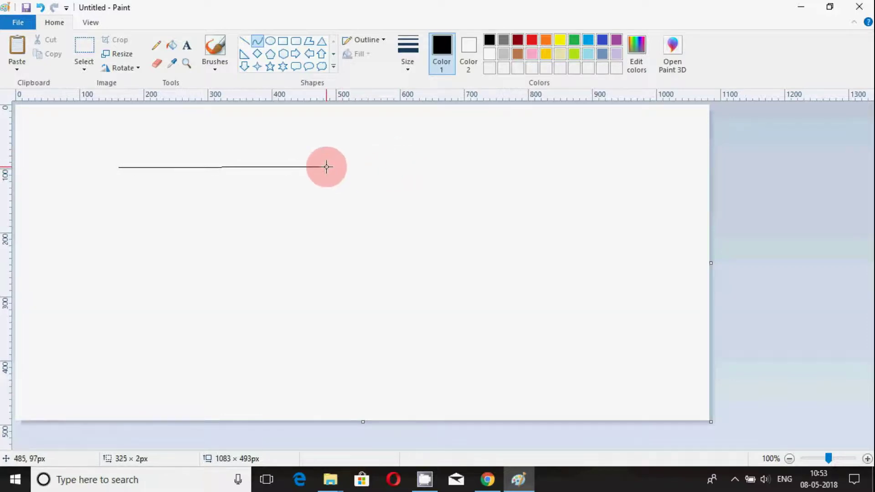
left_click_drag(177, 168, 185, 202)
left_click_drag(246, 193, 239, 153)
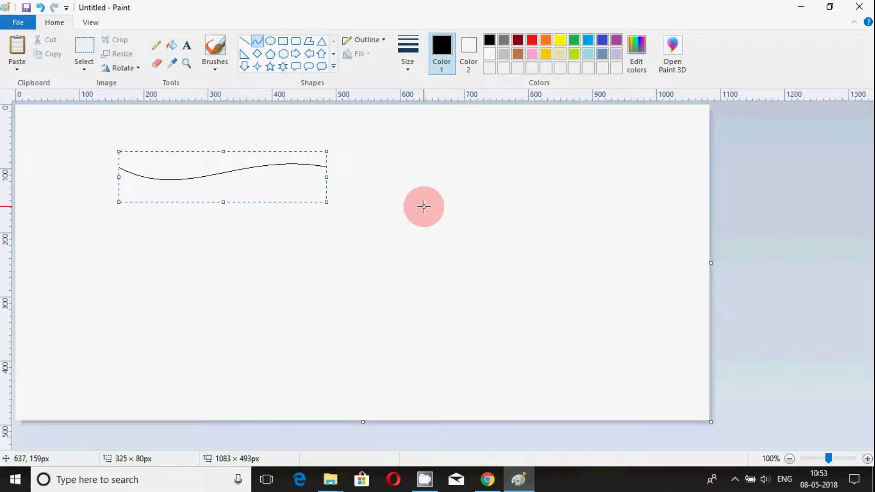
key("ctrl+v")
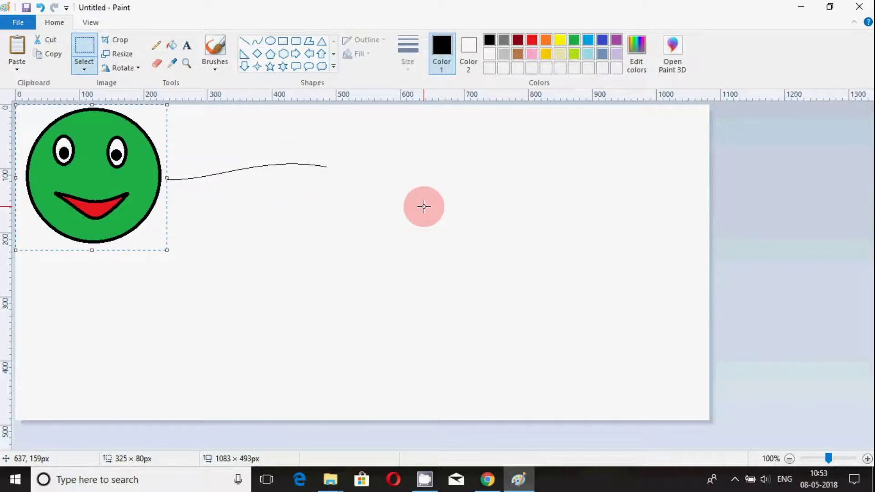
key("ctrl+z")
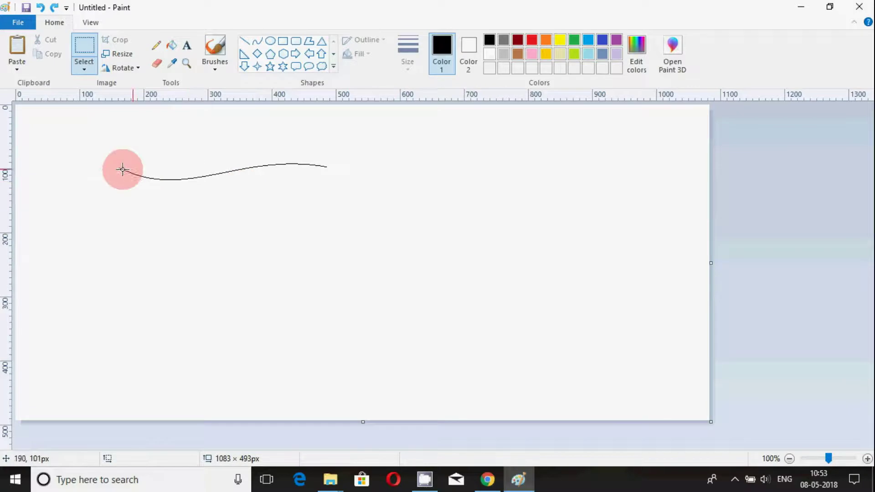
left_click_drag(332, 159, 133, 186)
left_click(244, 250)
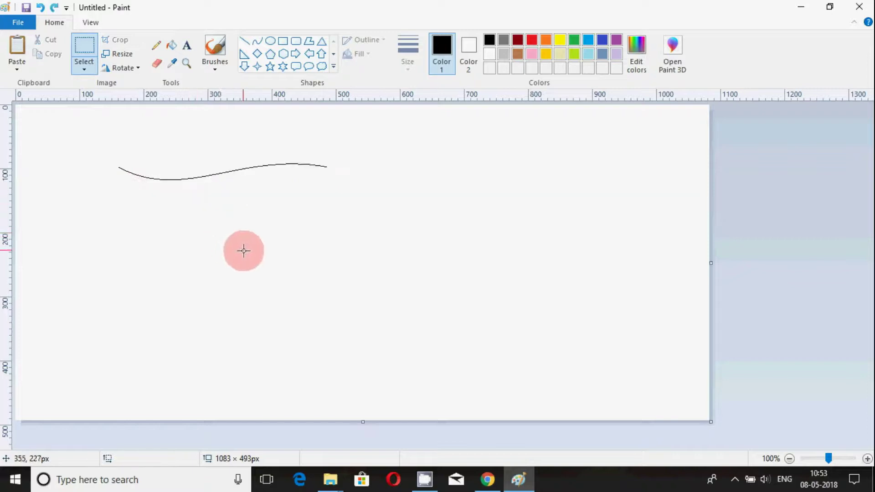
Copy the wavy curve and place three copies at even spacing beneath it, aligned with the original.
left_click_drag(334, 156, 116, 186)
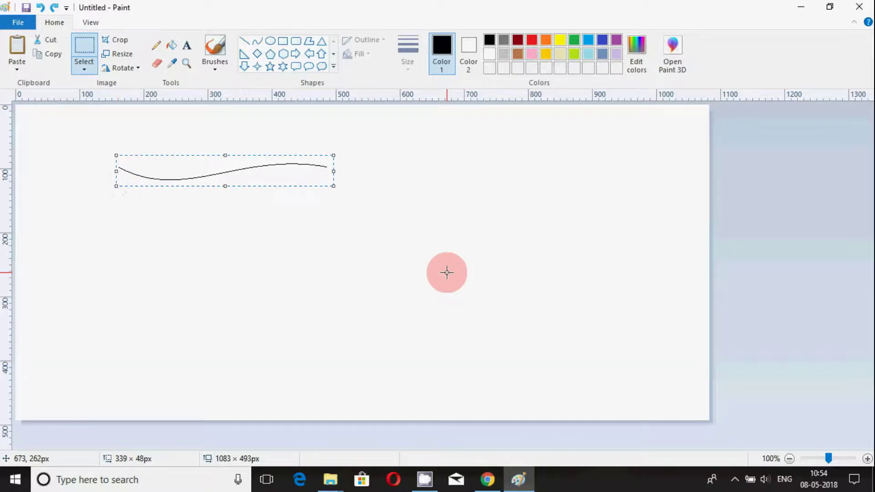
key("ctrl+v")
left_click_drag(71, 116, 171, 202)
key("ctrl+v")
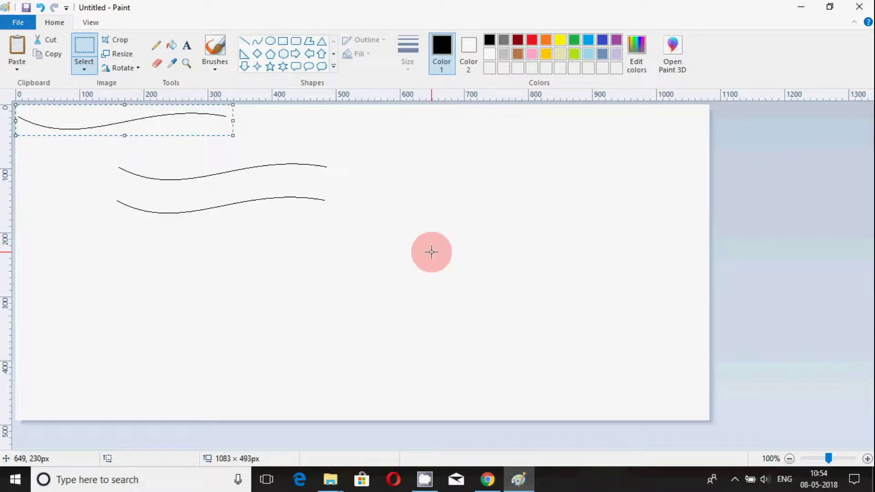
left_click_drag(104, 116, 200, 229)
key("ctrl+v")
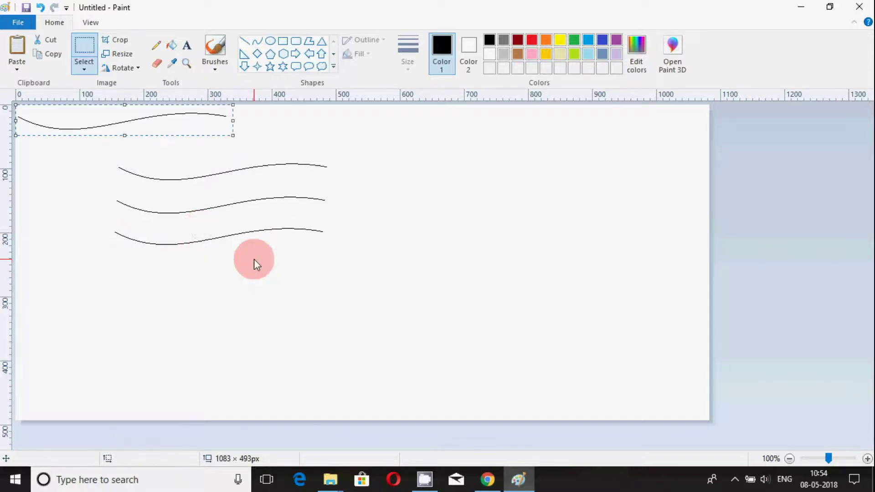
left_click_drag(91, 118, 184, 265)
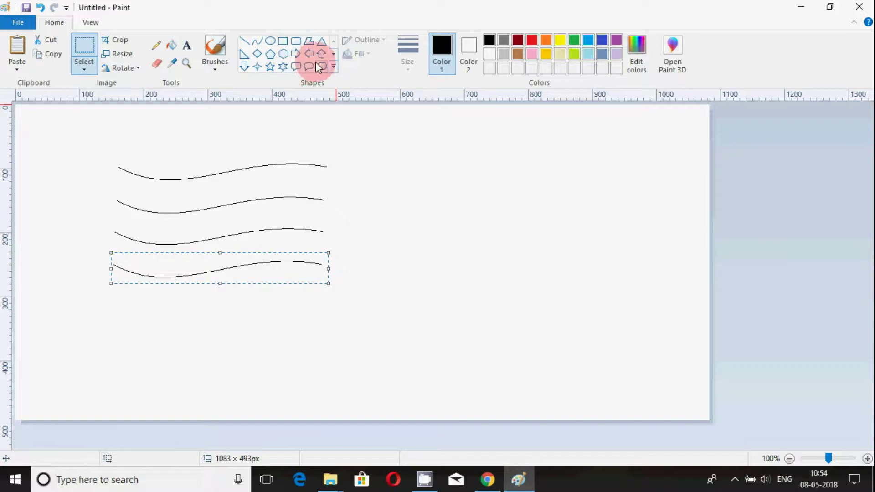
Draw a rounded-rectangle flagpole about 14 × 398 px along the left ends of the four curves.
left_click(297, 42)
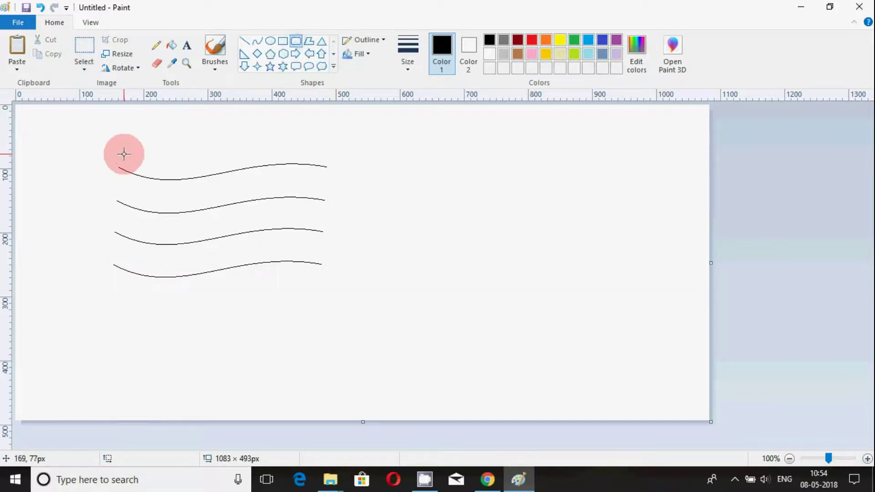
left_click_drag(119, 156, 111, 411)
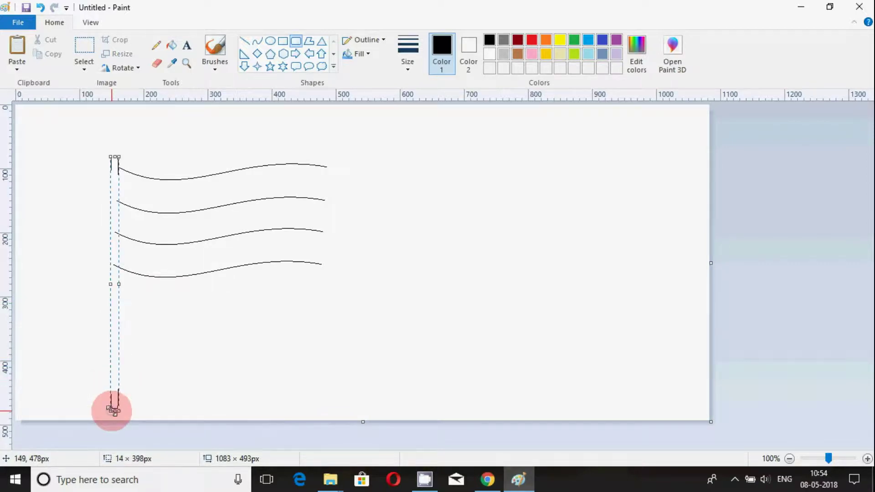
left_click(396, 302)
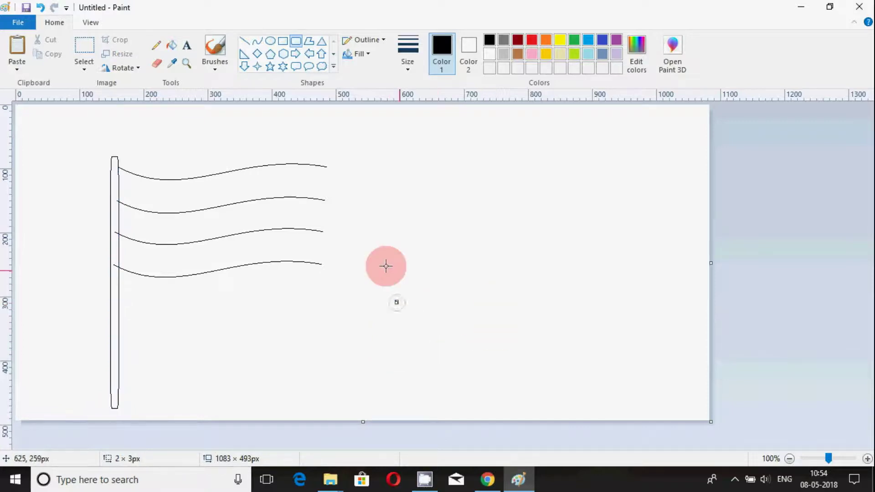
Close the flag's right edge with a straight line from the top curve's end to the bottom curve's end.
left_click(244, 41)
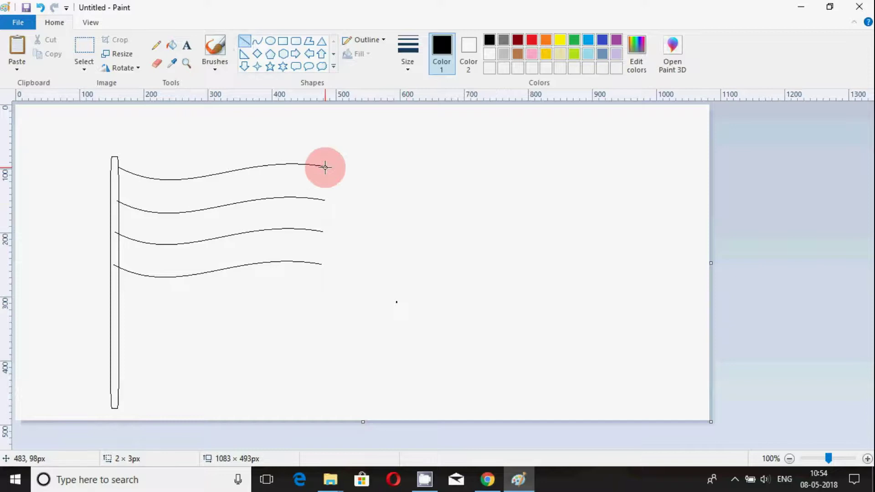
left_click_drag(325, 170, 321, 267)
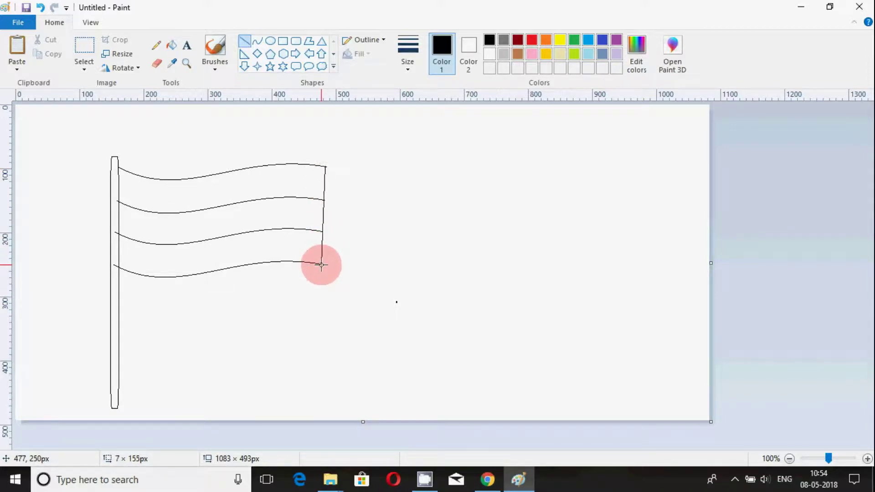
left_click(423, 285)
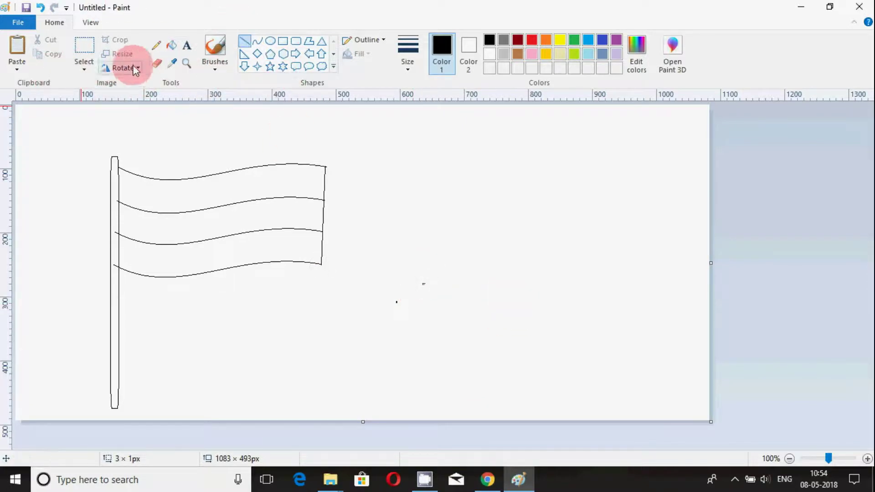
Draw a black outlined ellipse about 50 × 40 px at the center of the flag's middle stripe.
left_click(289, 244)
left_click(265, 64)
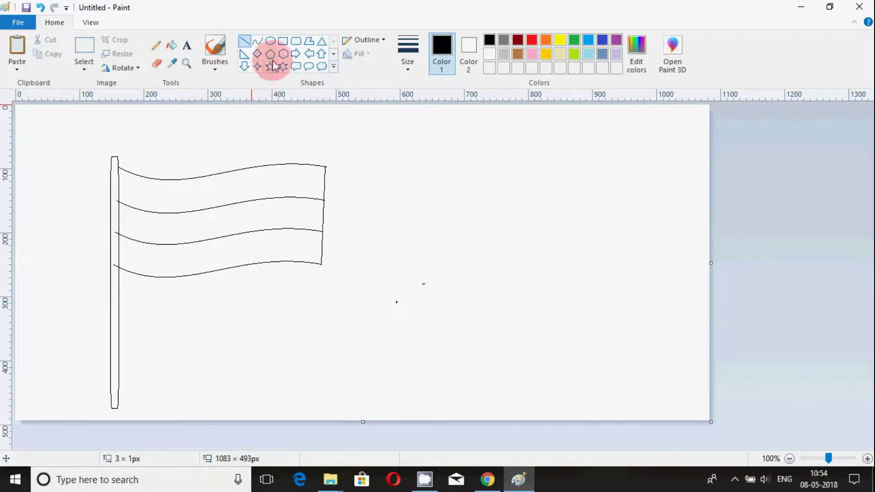
left_click(270, 42)
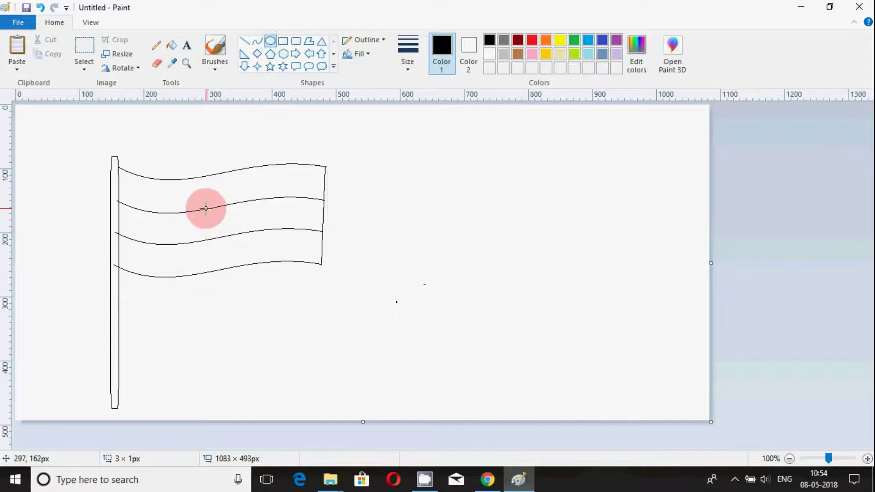
left_click_drag(209, 209, 240, 236)
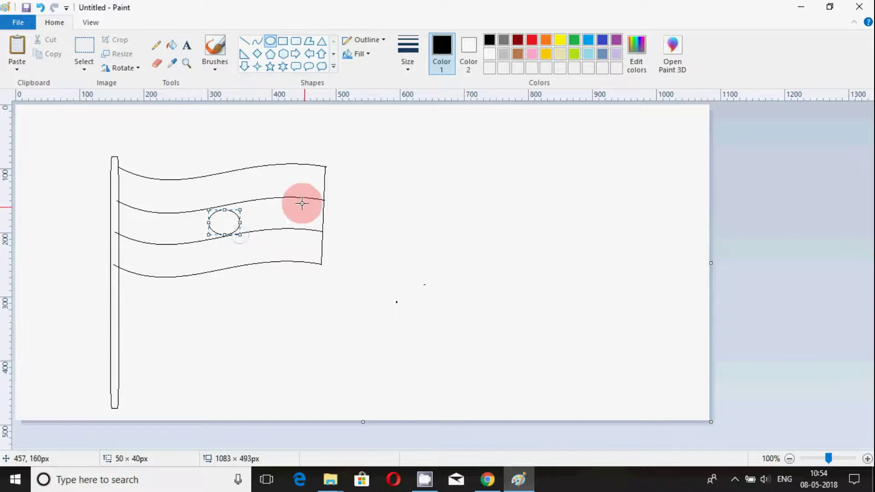
left_click_drag(417, 225, 419, 226)
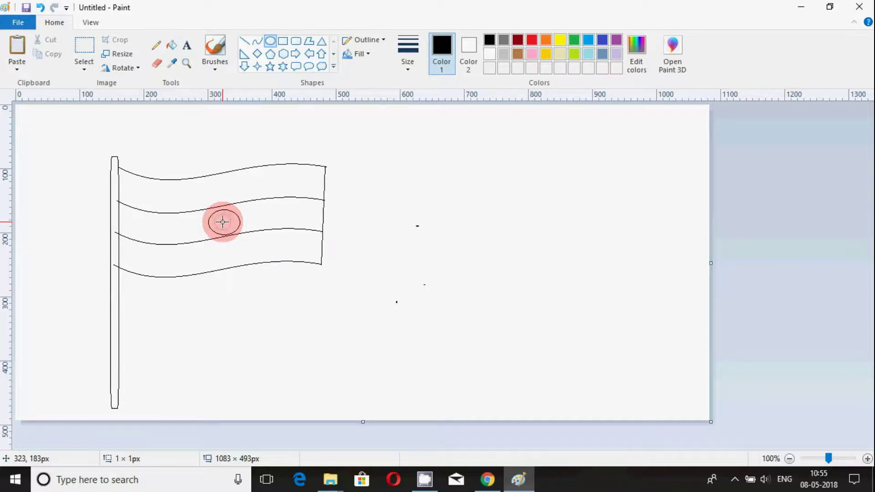
Draw a tiny black outlined ellipse about 7 × 5 px as a hub at the center of the wheel.
left_click(359, 247)
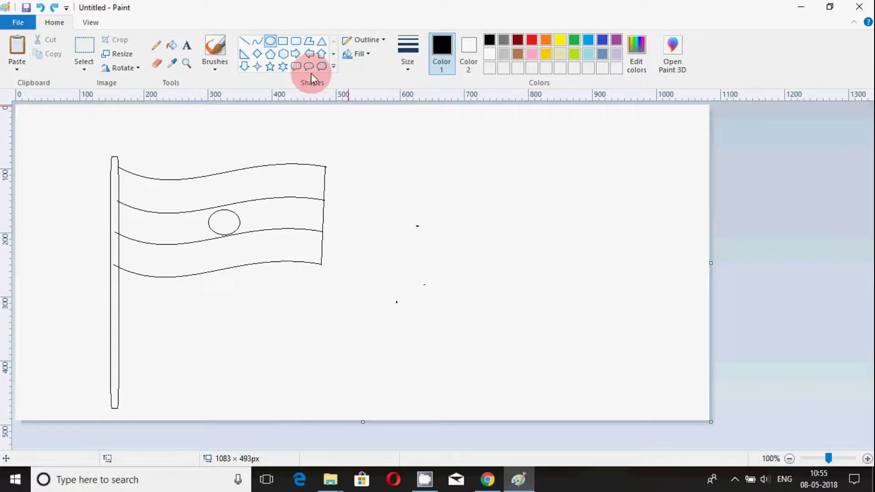
left_click(186, 65)
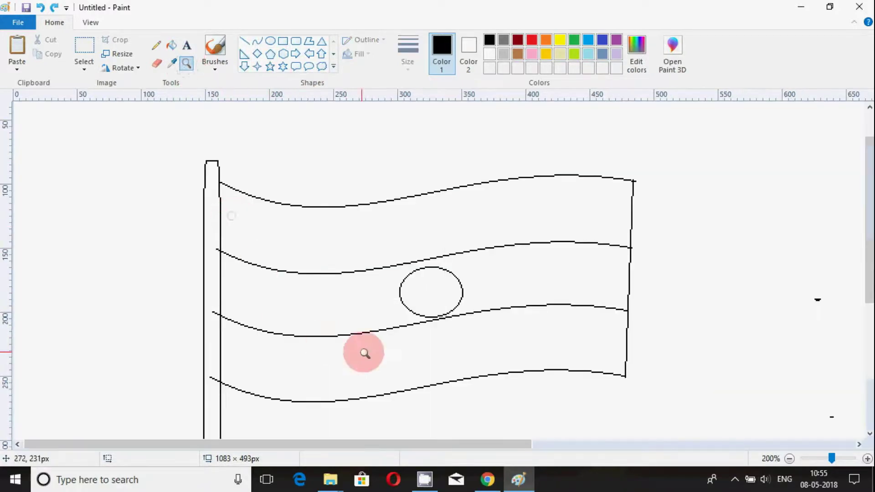
left_click(420, 302)
left_click(270, 43)
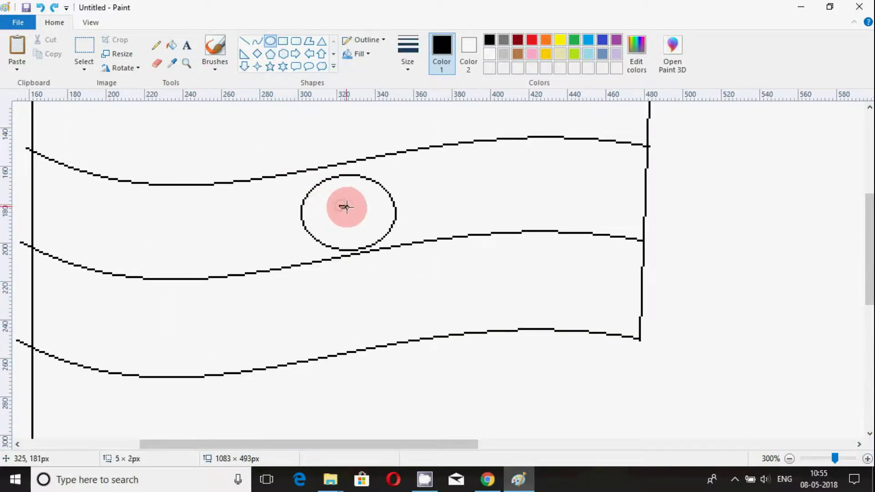
left_click_drag(351, 212, 351, 213)
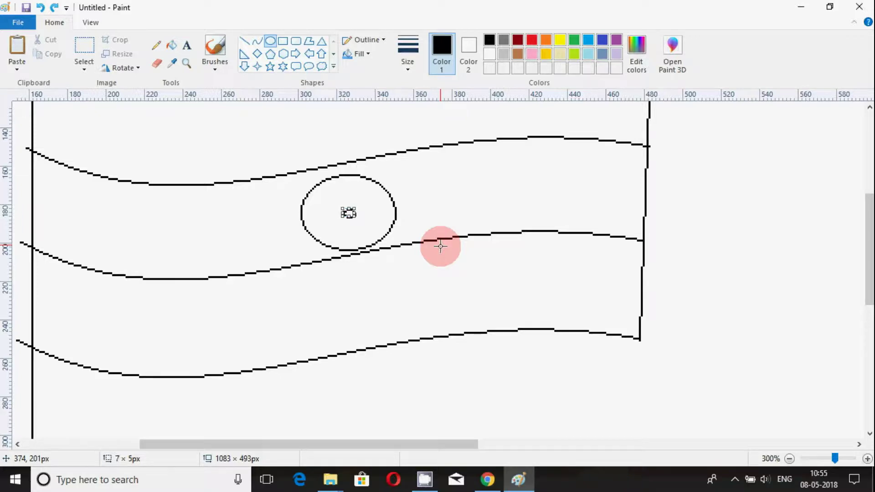
Draw straight black spokes all around the wheel, radiating between its hub and its rim.
left_click(245, 41)
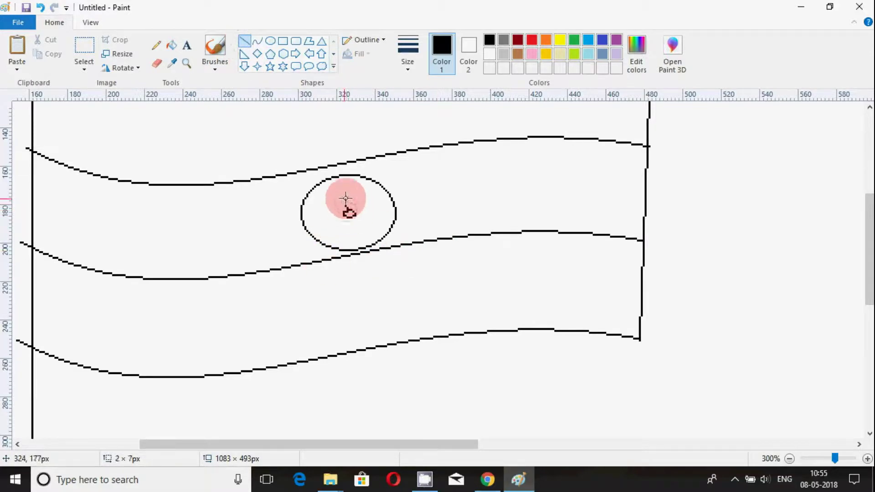
left_click_drag(338, 177, 351, 212)
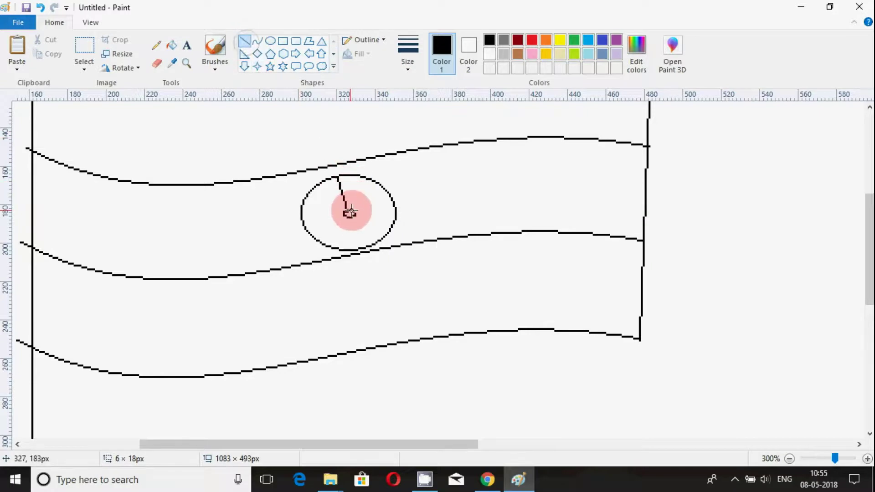
left_click_drag(350, 212, 349, 172)
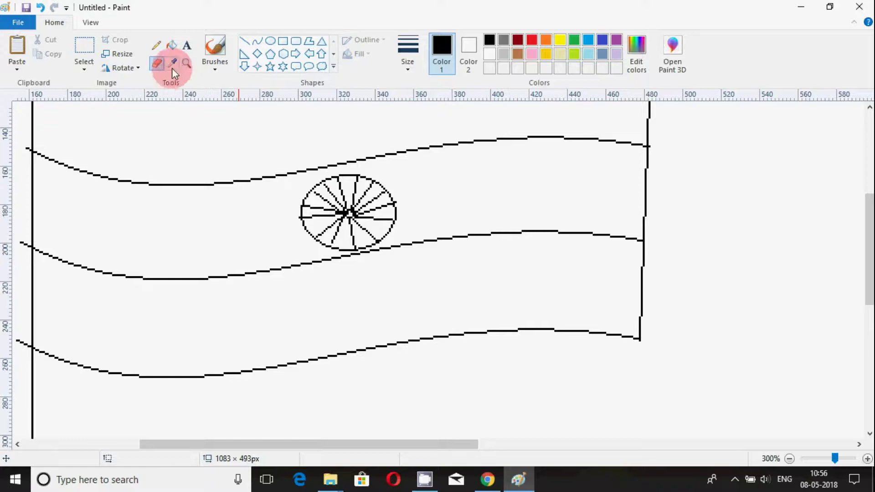
Erase the stray black marks in the blank area beside the flag.
left_click(185, 63)
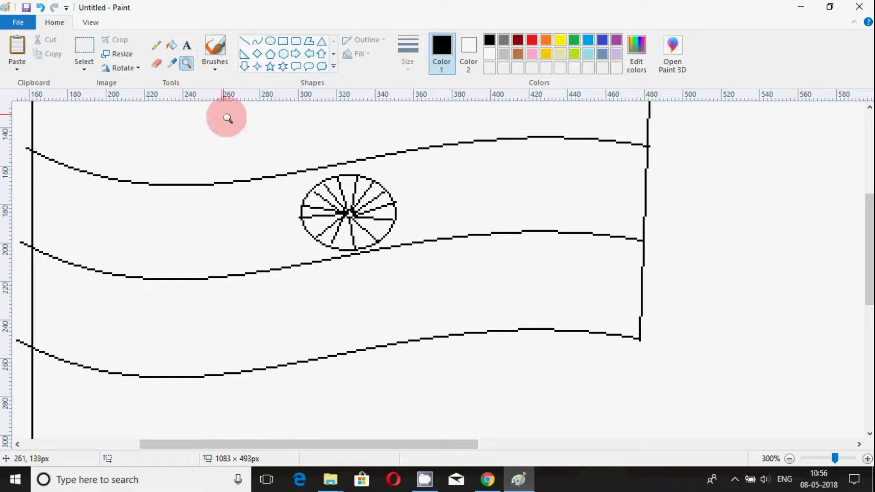
left_click(790, 459)
left_click(790, 460)
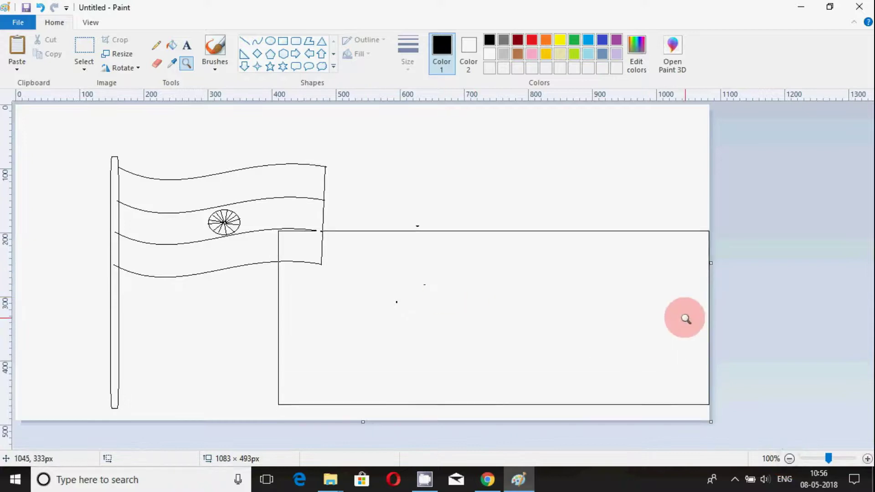
left_click(174, 52)
left_click(156, 63)
mouse_move(418, 221)
left_mouse_down()
mouse_move(435, 302)
mouse_move(428, 281)
mouse_move(419, 286)
mouse_move(434, 289)
mouse_move(393, 302)
mouse_move(387, 252)
left_mouse_up()
left_click_drag(363, 201, 380, 219)
Erase the curve ends that overlap the flagpole and the line ends that stick out past the flag's right edge.
left_click(186, 63)
left_click(184, 172)
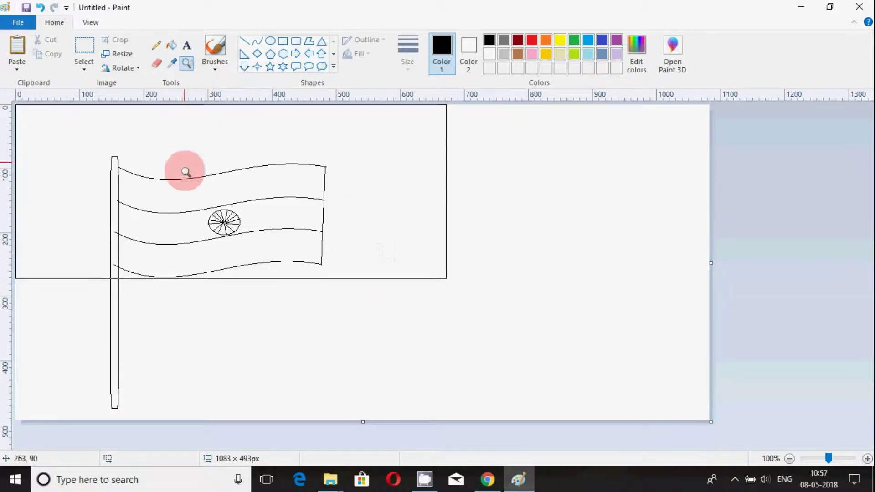
left_click(152, 175)
left_click(156, 63)
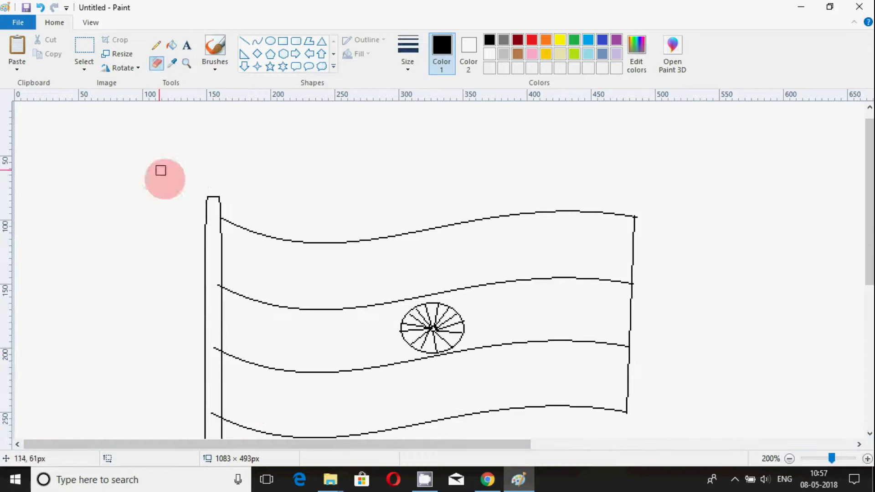
left_click(215, 285)
left_click_drag(216, 287, 217, 351)
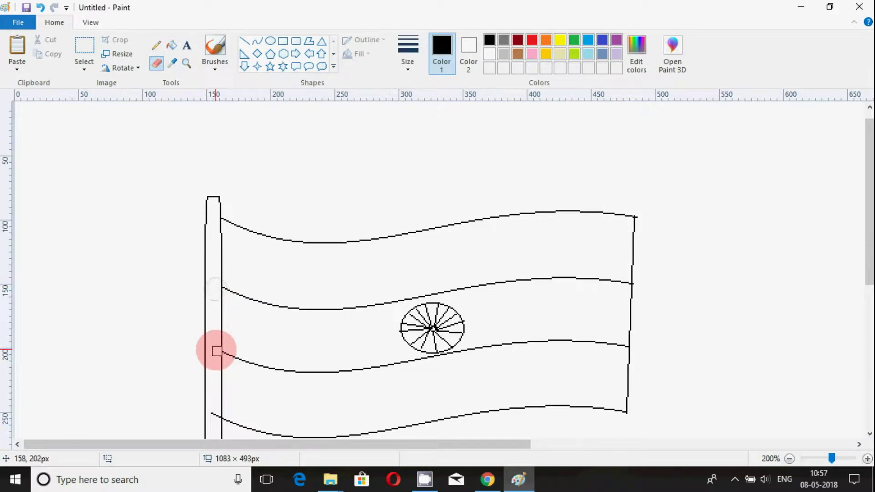
scroll(287, 379, "down", 5)
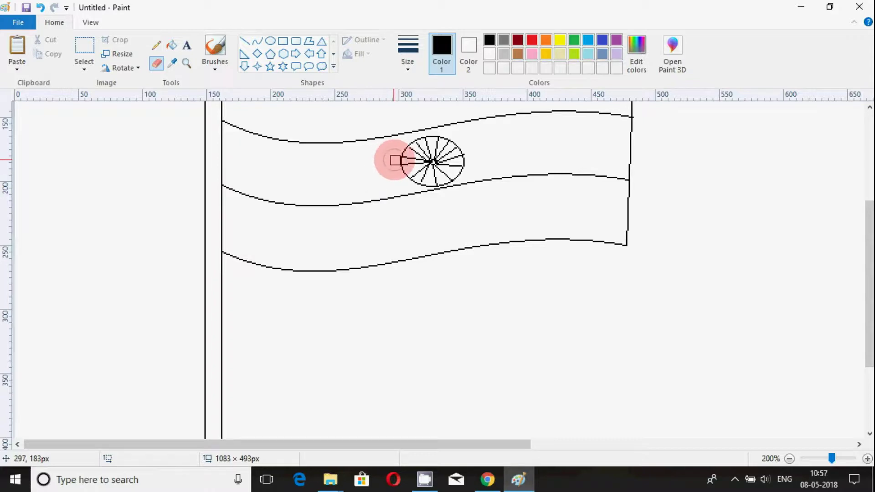
scroll(674, 274, "up", 4)
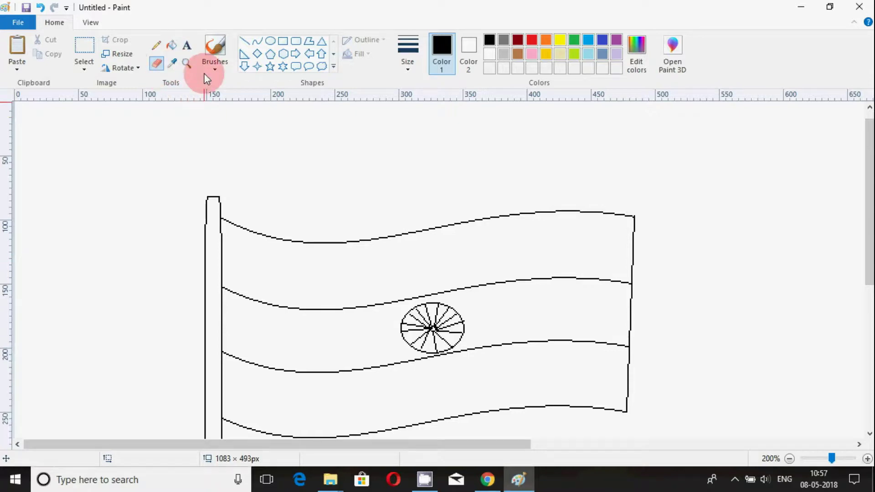
left_click(790, 458)
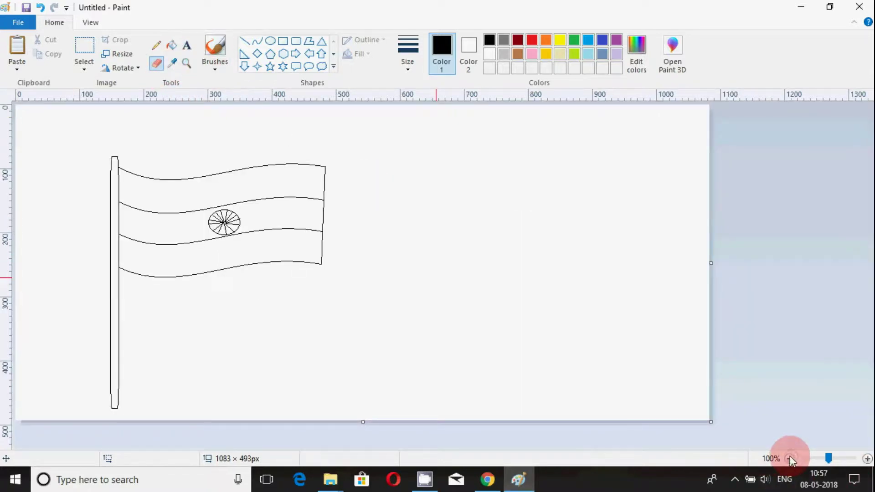
Fill the flag's top stripe with orange.
left_click(546, 40)
left_click(172, 46)
left_click(234, 178)
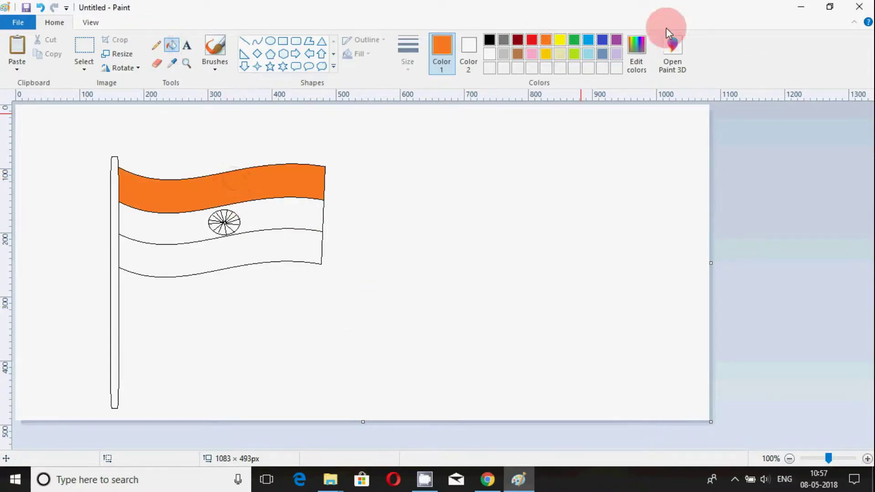
Fill the flag's bottom stripe with green and the flagpole with dark red.
left_click(574, 40)
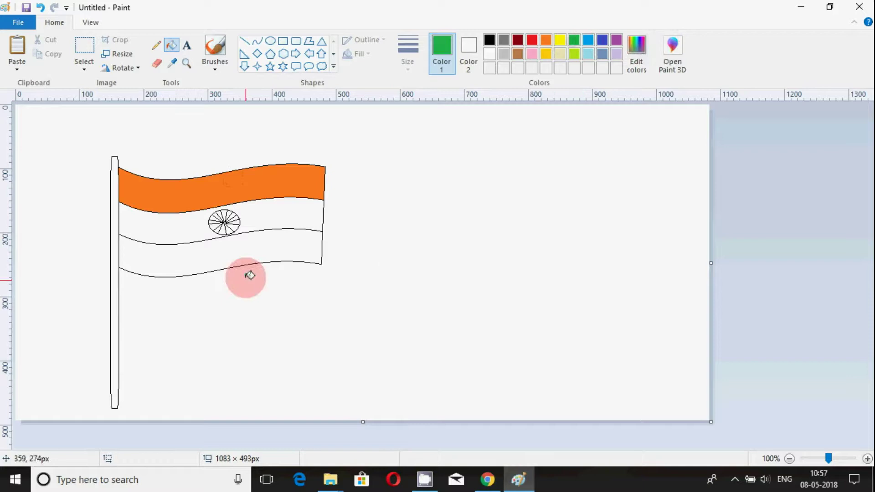
left_click(248, 251)
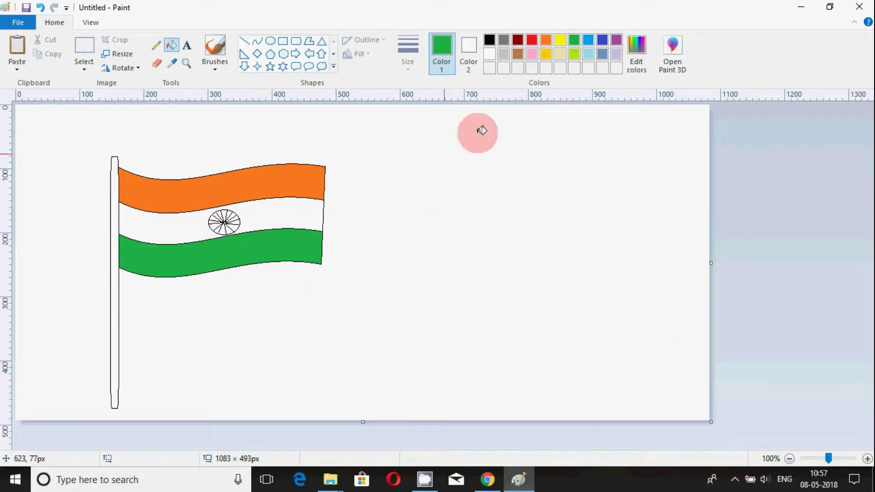
left_click(114, 165)
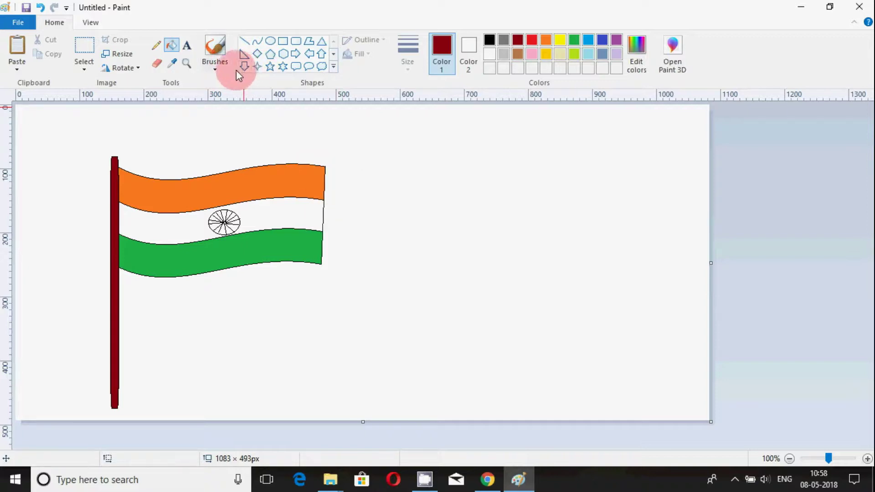
Spray three dark red spots in a row beneath the flag with the Airbrush at its thickest size.
left_click(215, 69)
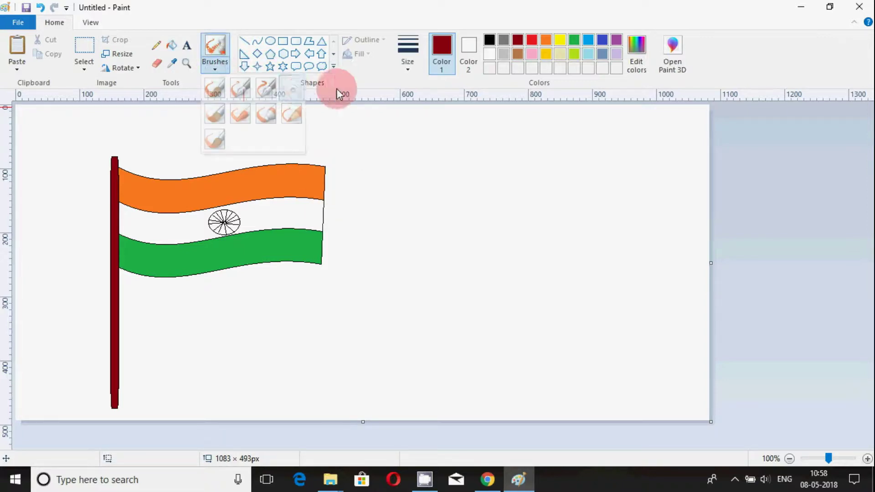
left_click(408, 69)
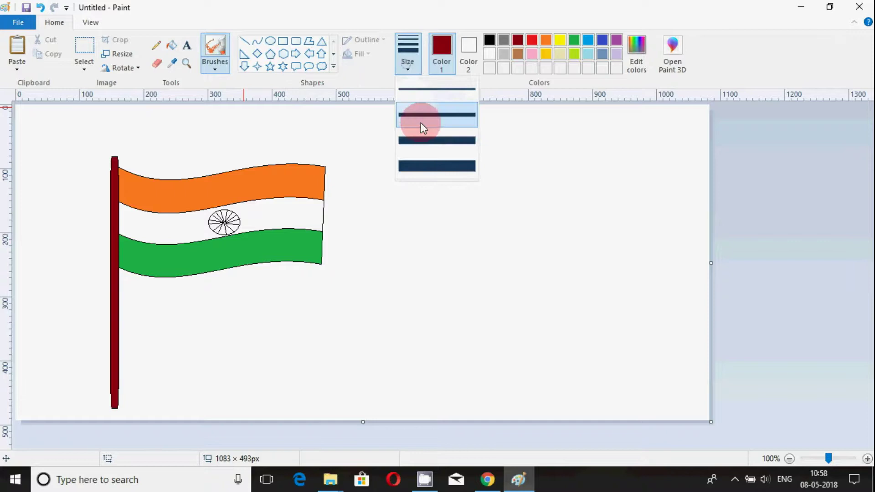
left_click(432, 165)
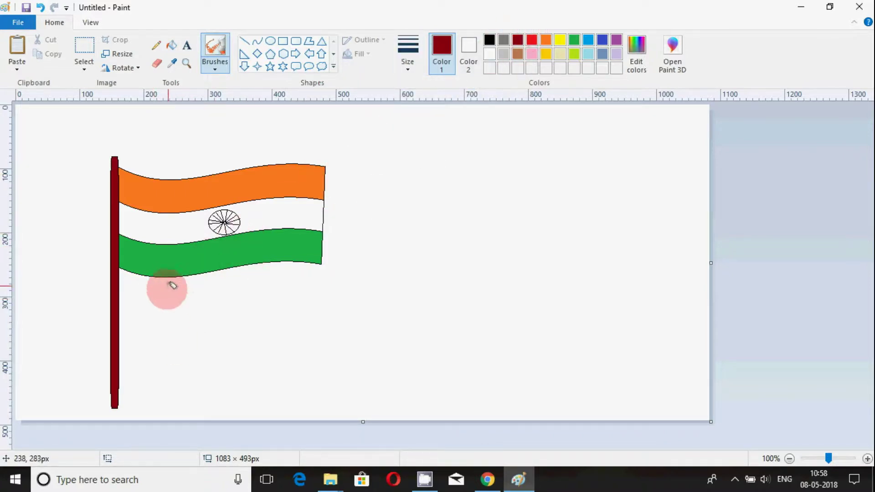
left_click(155, 300)
left_click(190, 301)
left_click(219, 301)
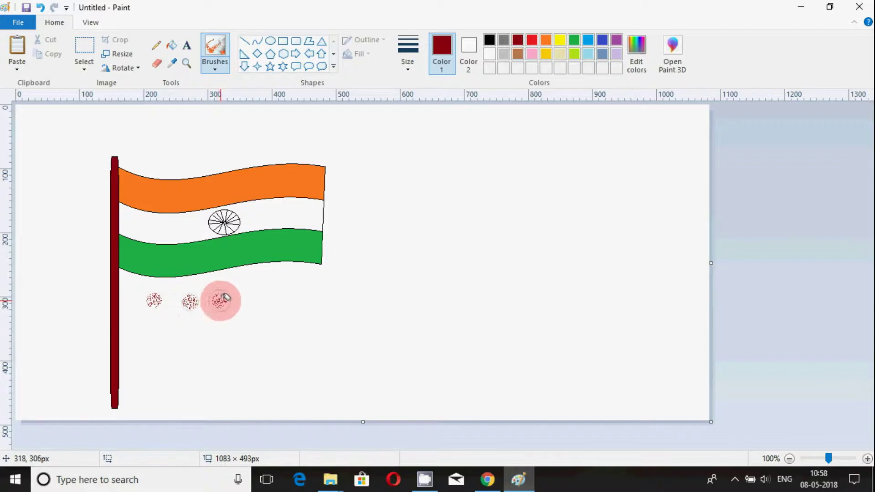
Spray three yellow spots and one more dark red spot around the row beneath the flag.
left_click(560, 41)
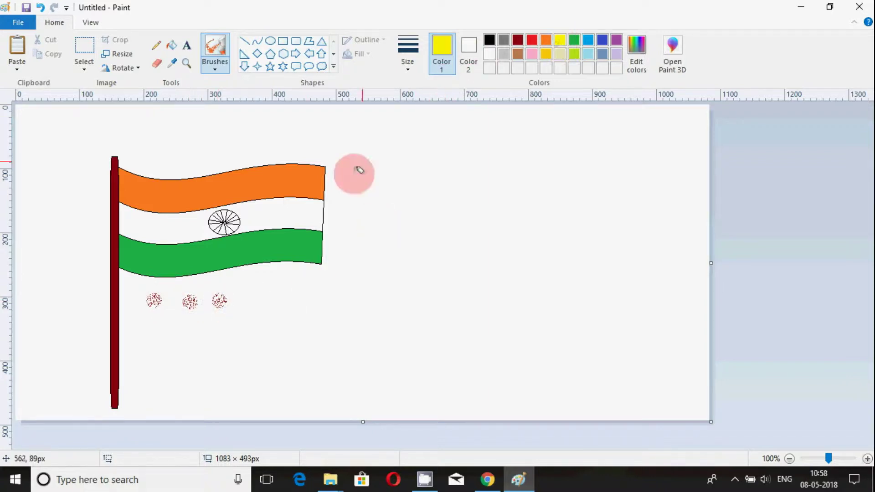
left_click(245, 303)
left_click(177, 317)
left_click(199, 321)
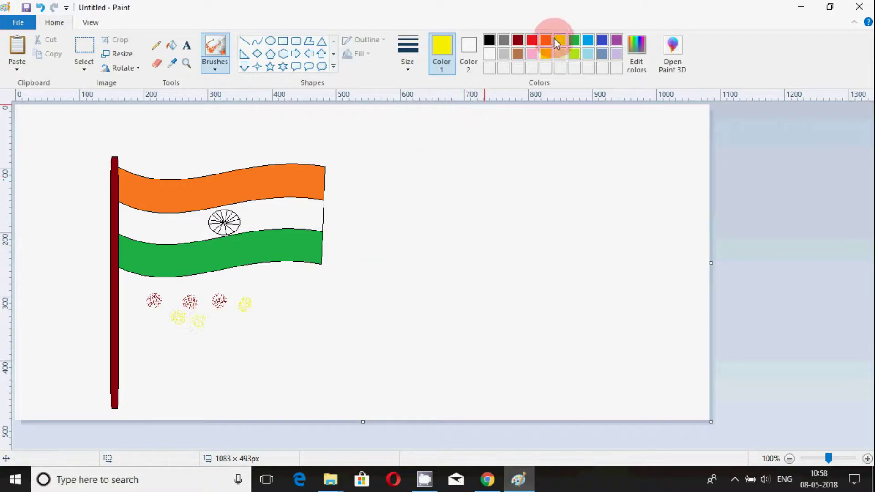
left_click(518, 40)
left_click(223, 332)
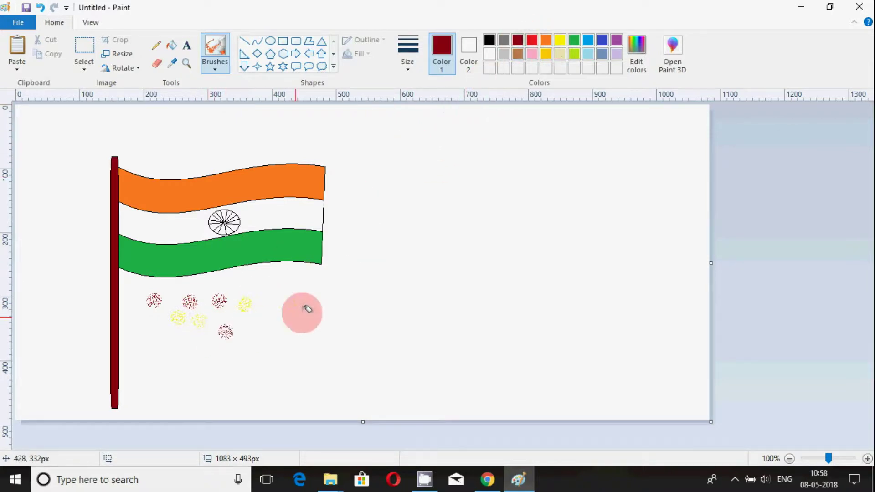
Spray three green spots below the yellow and dark red ones.
left_click(574, 40)
left_click(173, 342)
left_click(164, 325)
left_click(202, 342)
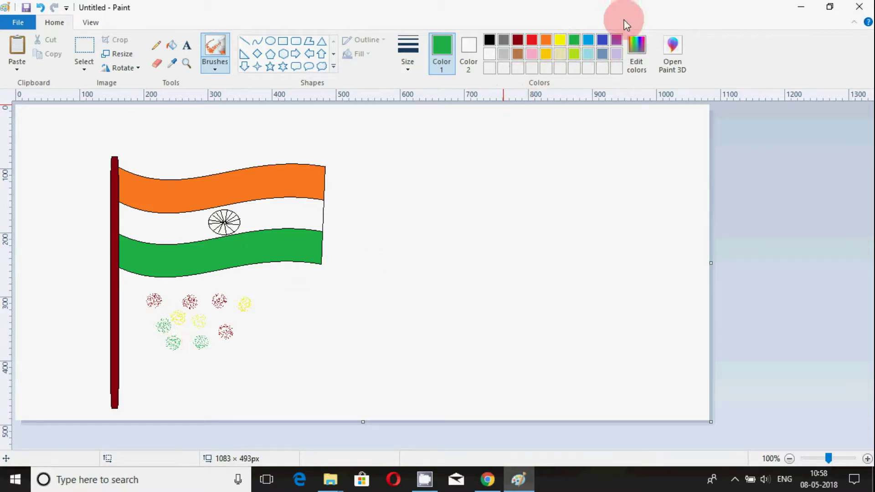
Spray ten indigo spots among, below and beside the other spots beneath the flag.
left_click(603, 41)
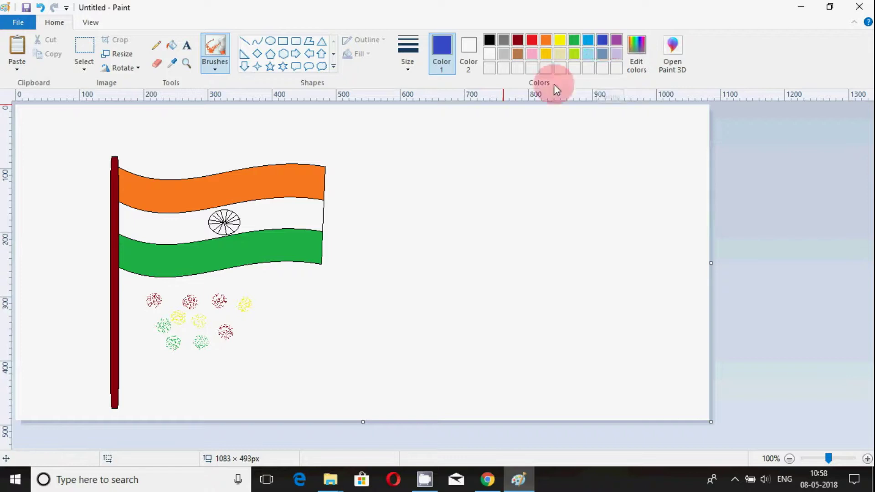
left_click(223, 314)
left_click(220, 351)
left_click(185, 352)
left_click(196, 362)
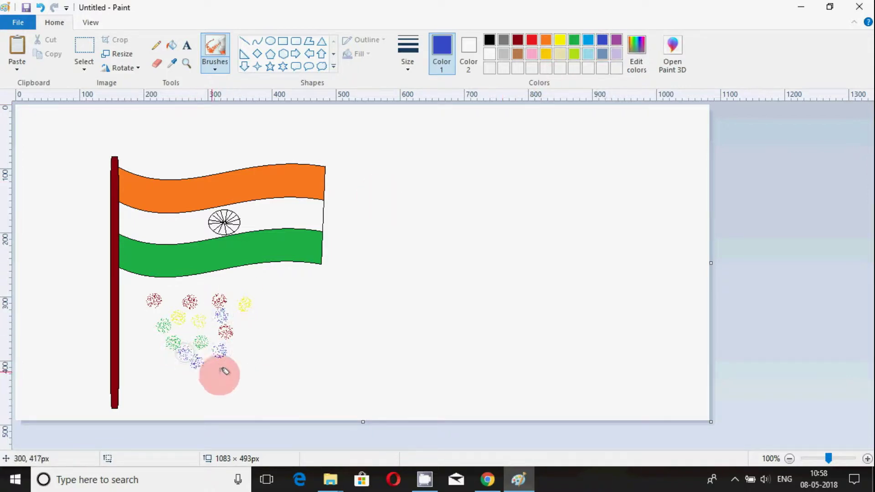
left_click(237, 294)
left_click(268, 298)
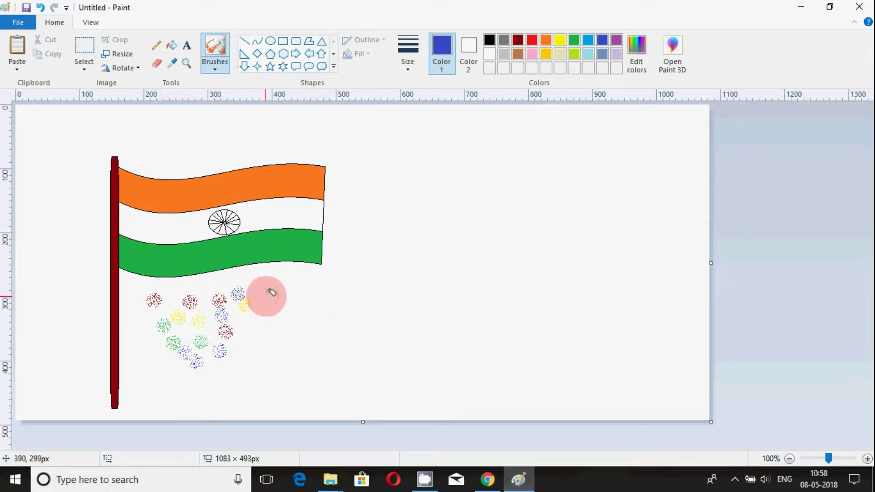
left_click(242, 316)
left_click(254, 318)
left_click(265, 330)
left_click(249, 340)
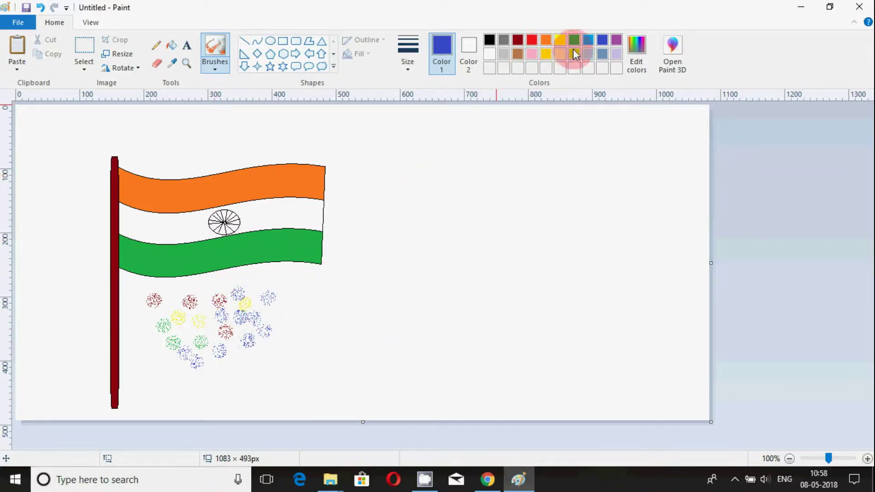
Spray several orange spots along the lower part of the spot cluster and one in its middle.
left_click(547, 40)
left_click(237, 357)
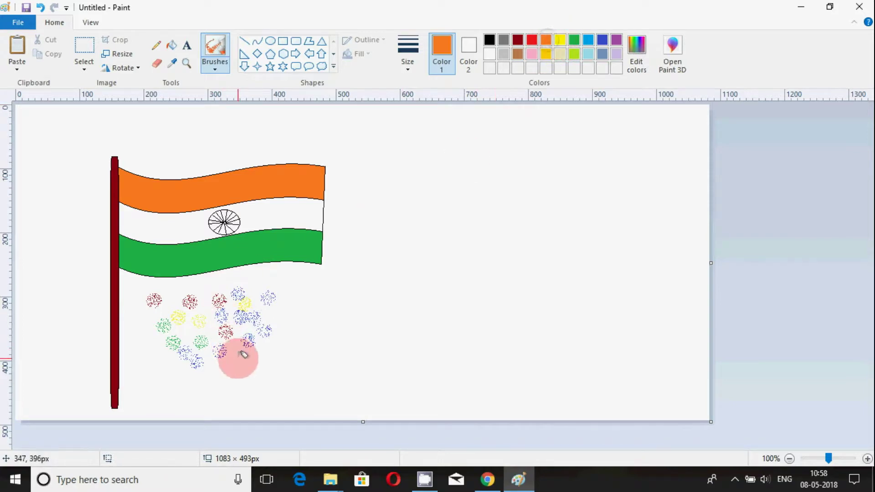
left_click(254, 360)
left_click(269, 349)
left_click(245, 332)
left_click(212, 359)
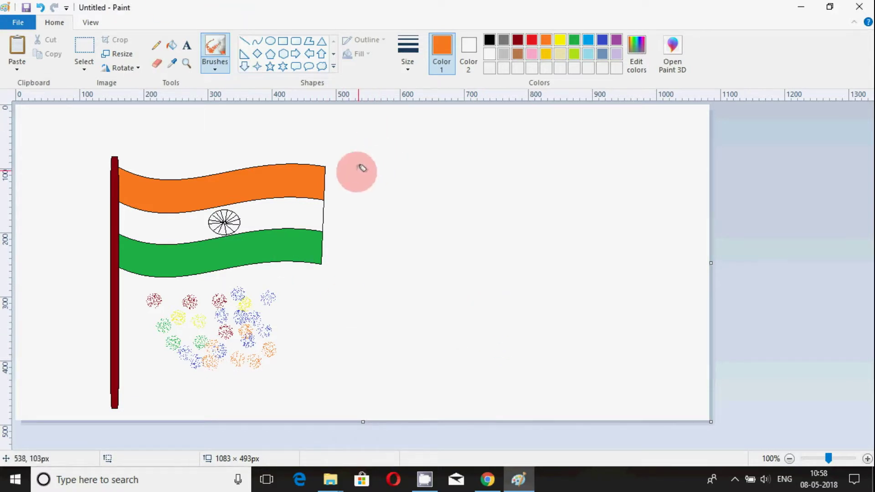
Create a wide text box beside the upper part of the flag and set its font to Wide Latin.
left_click(187, 46)
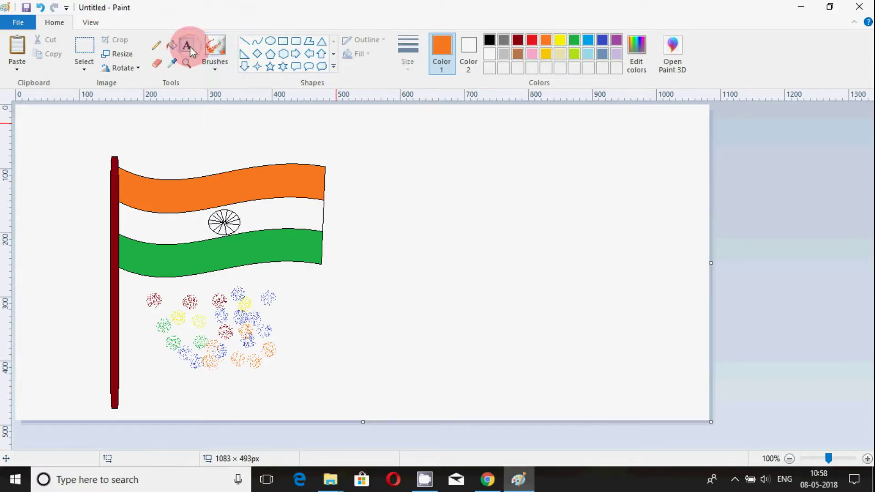
mouse_move(363, 176)
left_mouse_down()
mouse_move(401, 195)
mouse_move(596, 227)
left_mouse_up()
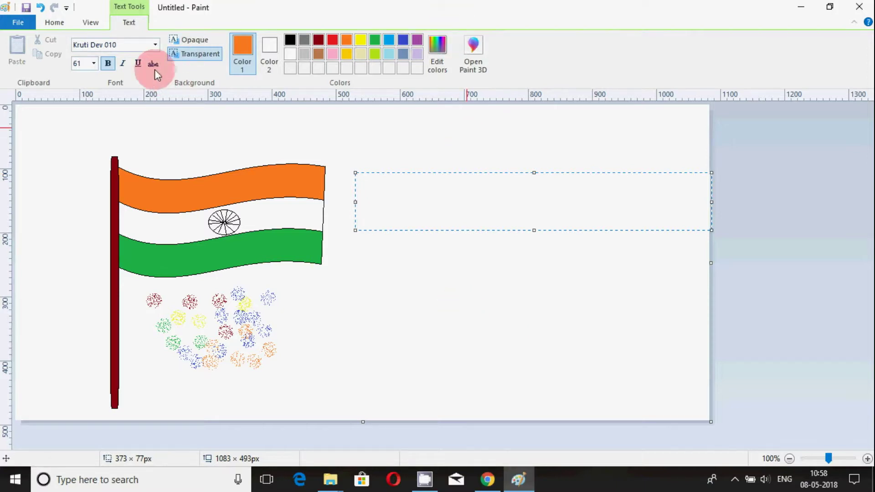
left_click(155, 45)
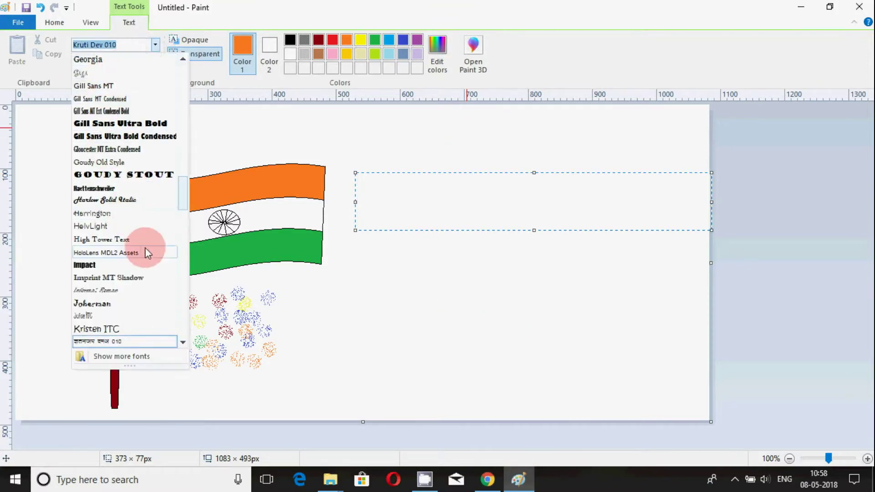
left_click_drag(182, 198, 185, 339)
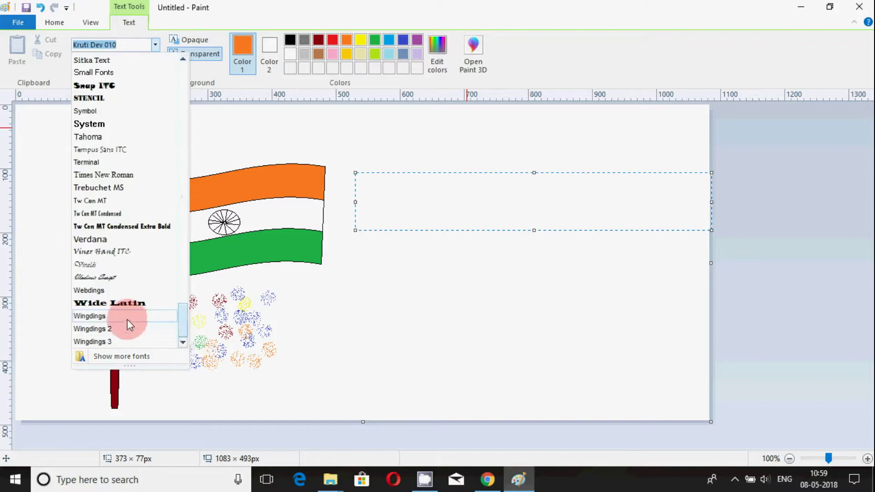
left_click(131, 303)
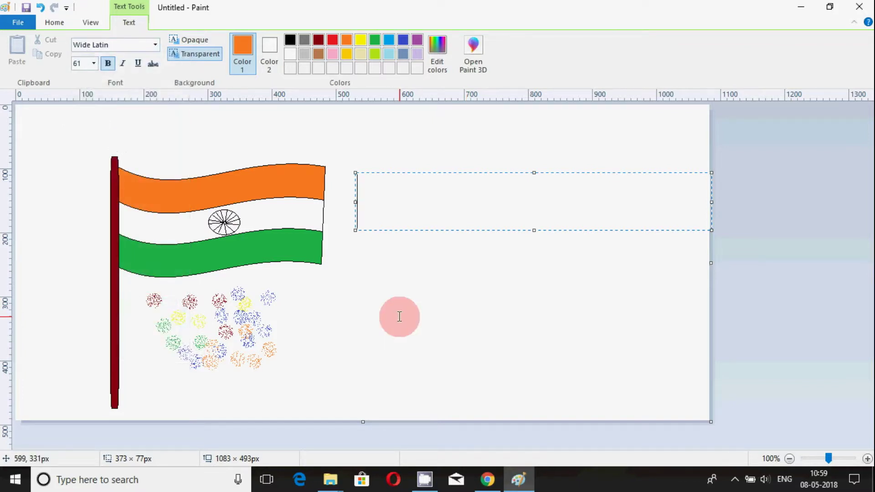
Write "India" in orange as the first line of the text box and start a second line.
type("In")
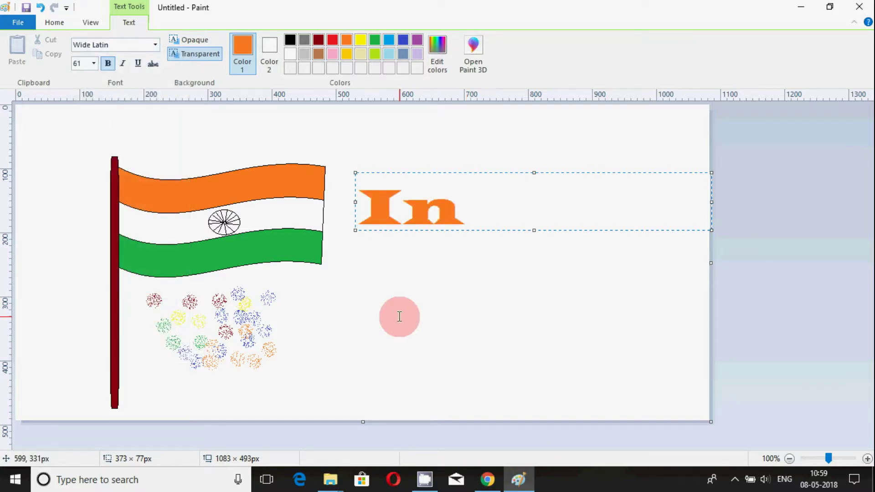
type("dia")
key("Return")
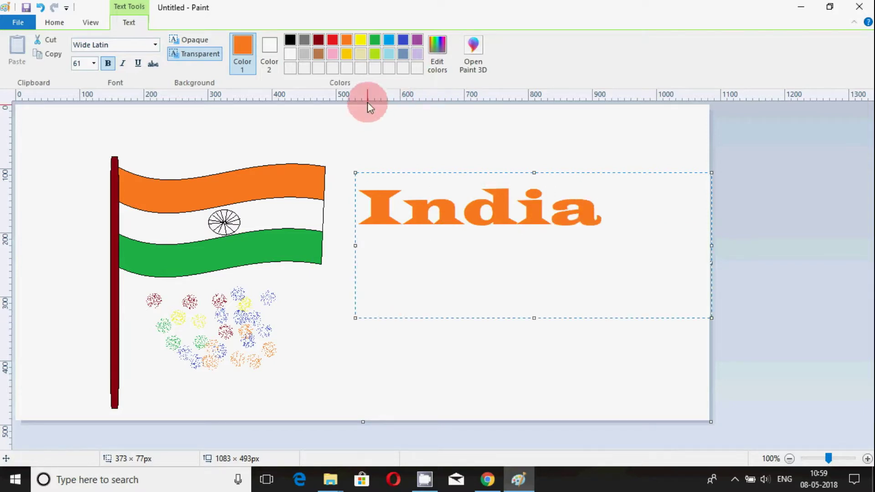
Write "Is a" in black on the second line, beneath the orange word.
left_click(290, 40)
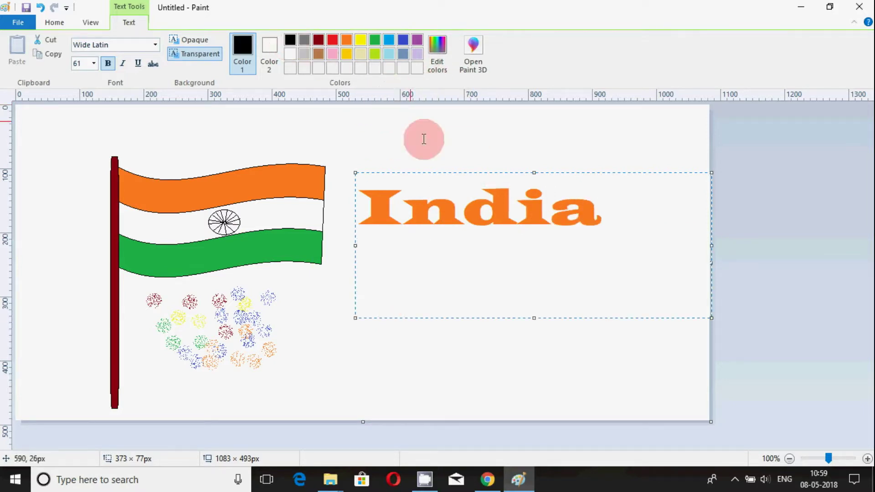
type("is")
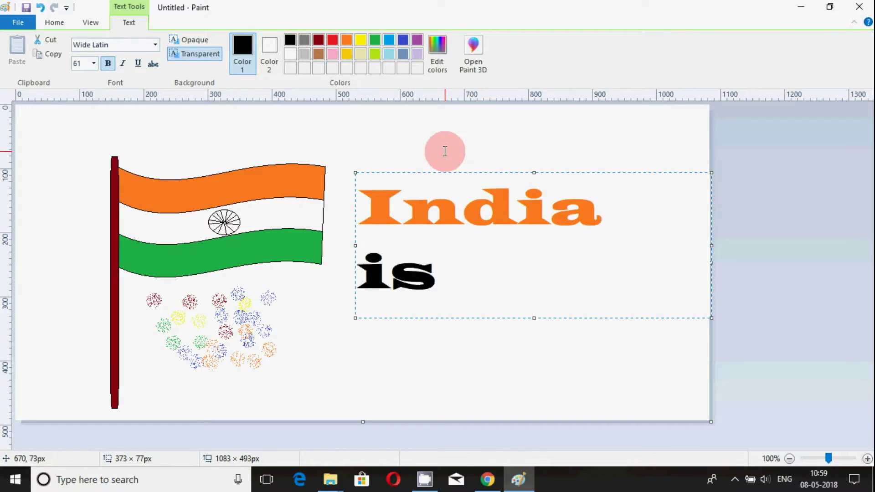
key("BackSpace")
key("BackSpace")
type("Is")
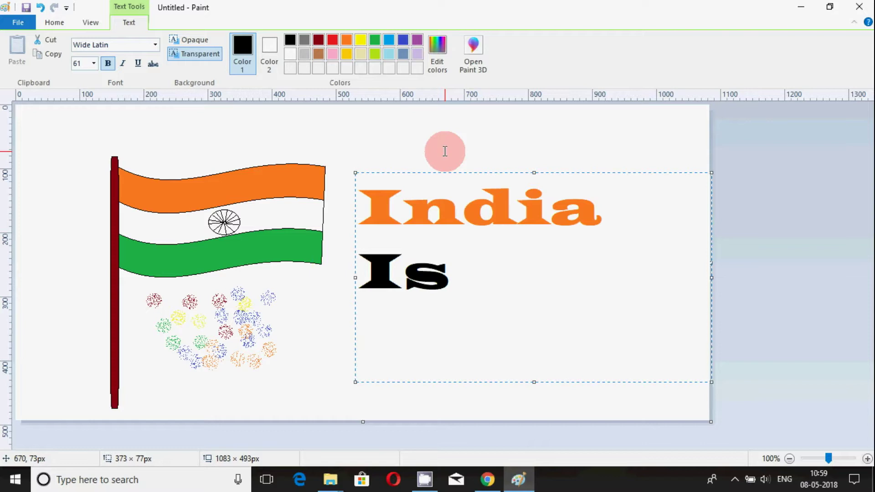
type(" a")
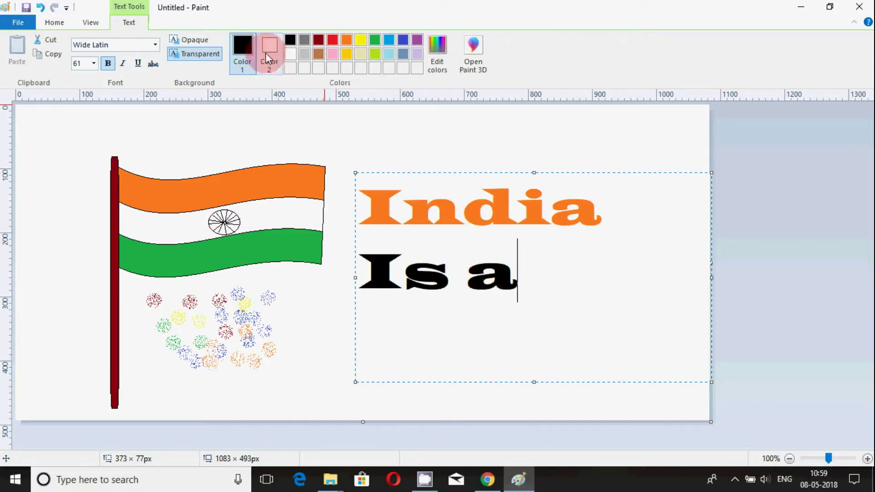
left_click(454, 268)
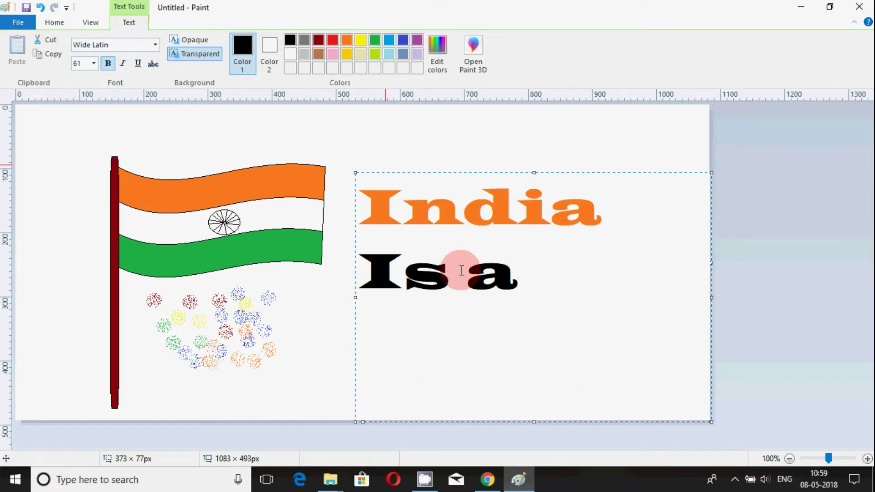
Write "Great Country" in green beneath the black line.
left_click(375, 41)
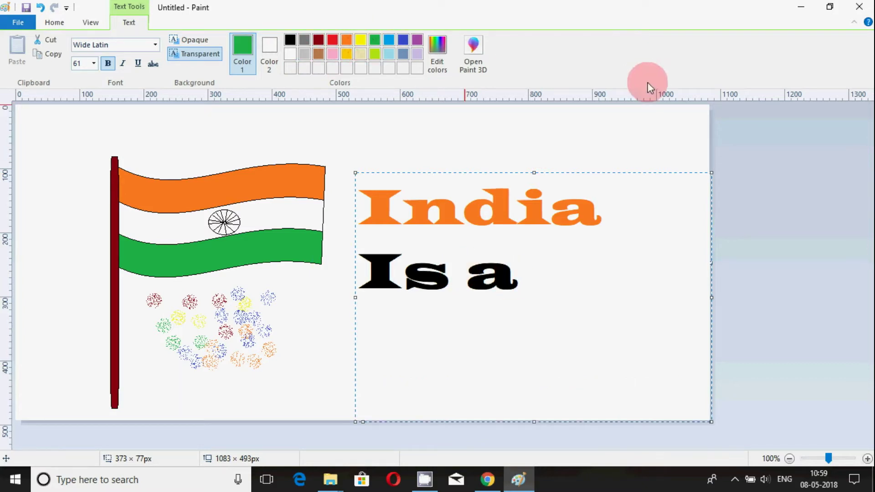
type("g")
key("BackSpace")
type("Gr")
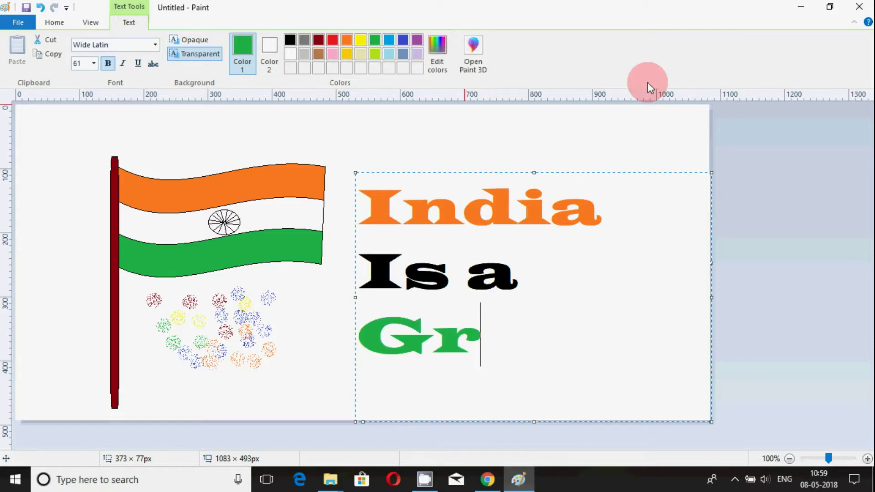
type("eat")
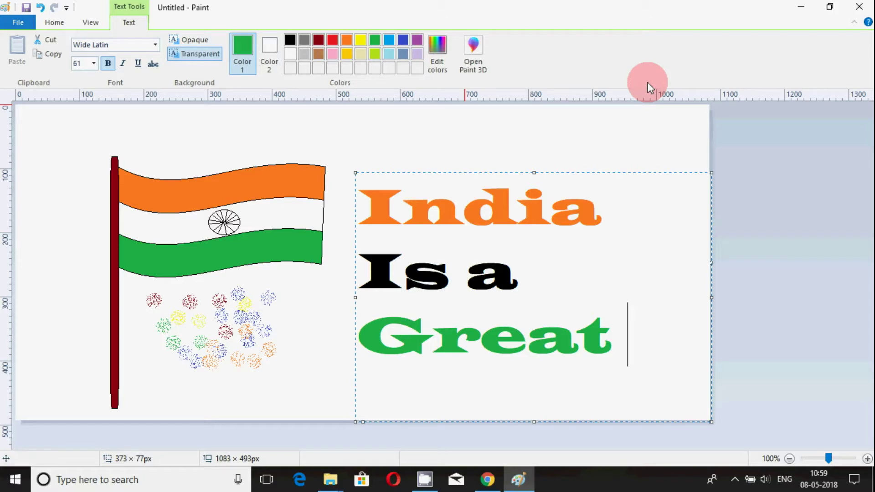
type(" Cou")
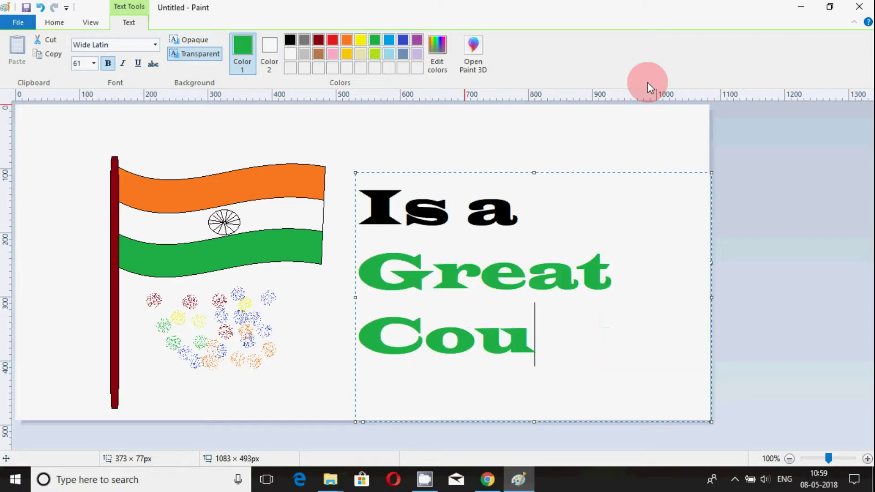
type("ntry")
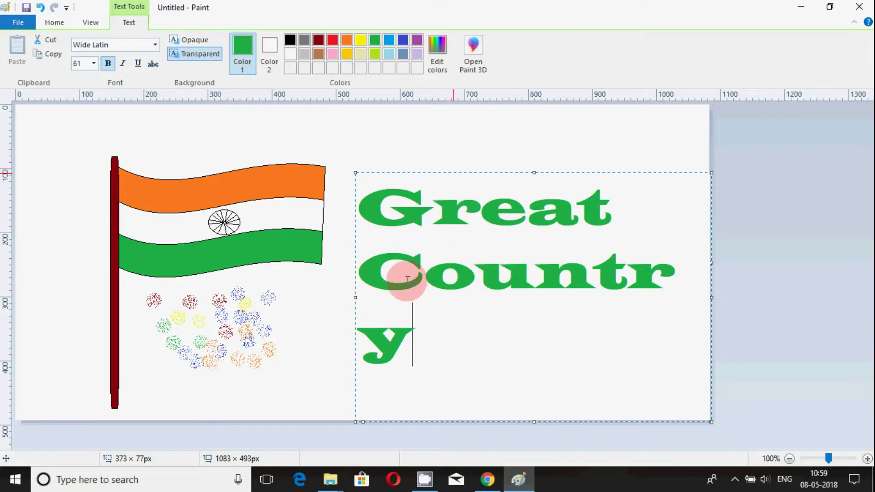
Set the font size of all the text to 24 and place it on the canvas.
key("ctrl+a")
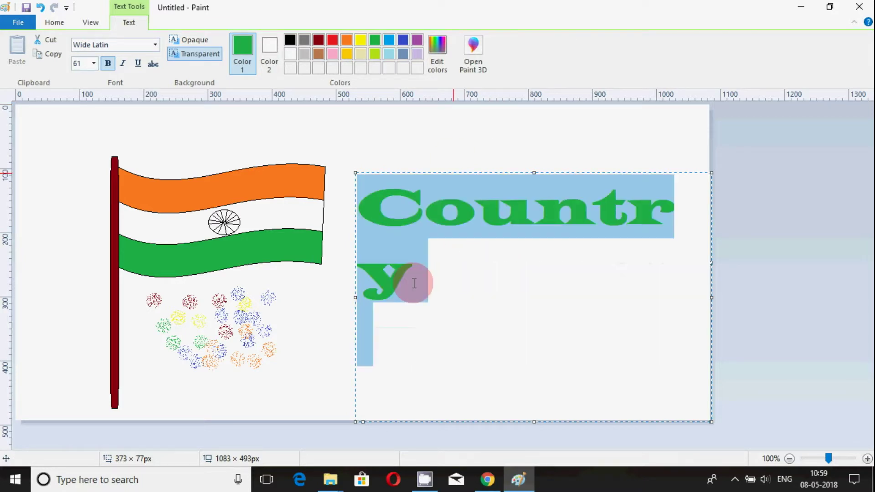
left_click(94, 64)
left_click(80, 189)
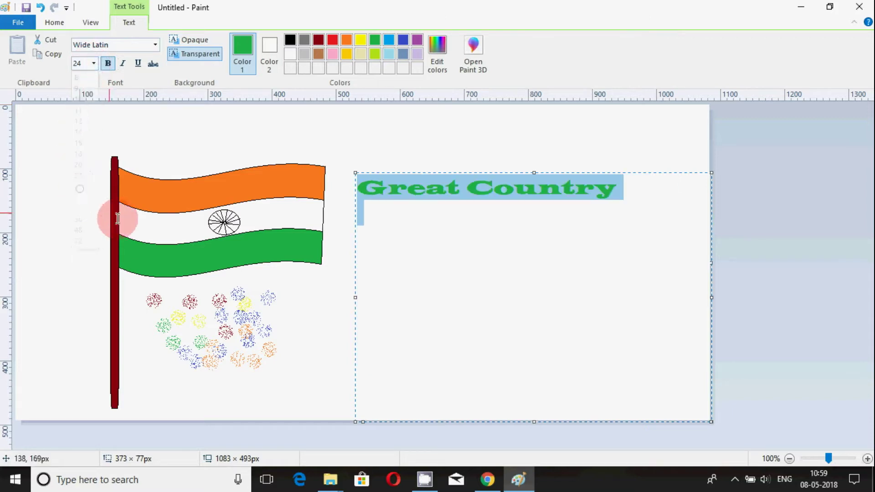
left_click(571, 272)
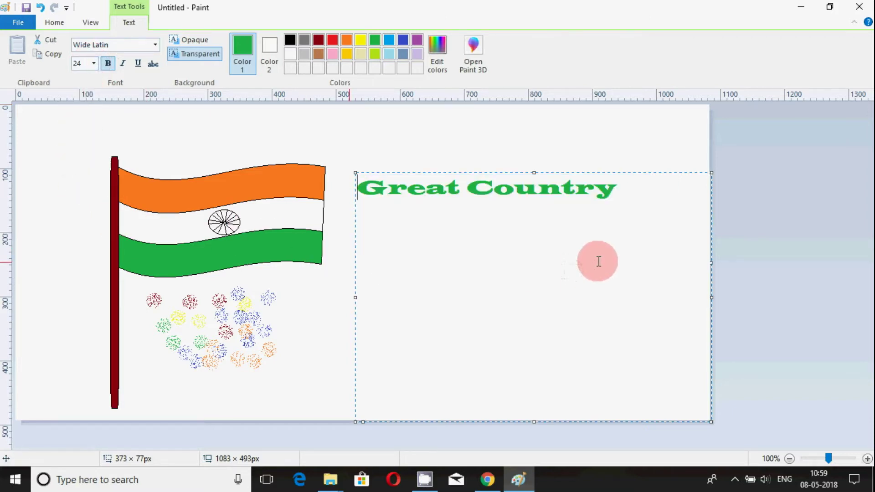
key("ctrl+Home")
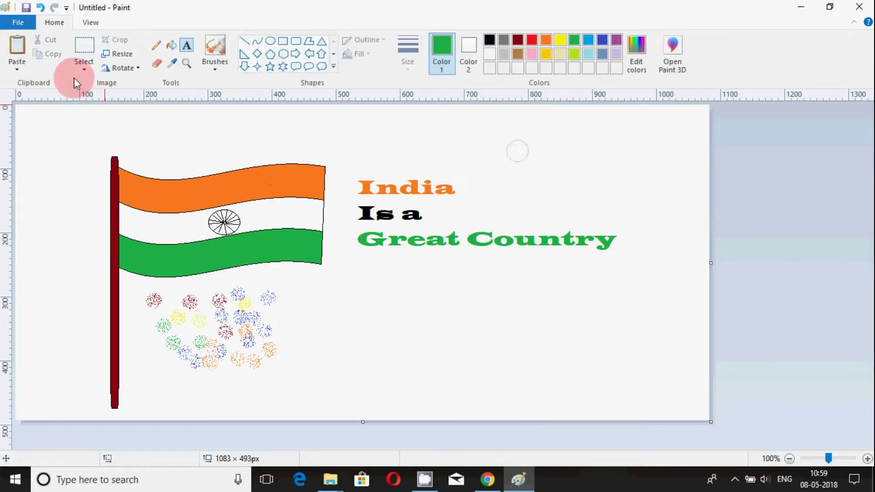
Move the "India" and "Is a" lines sideways so they sit roughly centered above "Great Country".
left_click(83, 44)
left_click_drag(351, 177, 471, 200)
left_click_drag(405, 187, 500, 188)
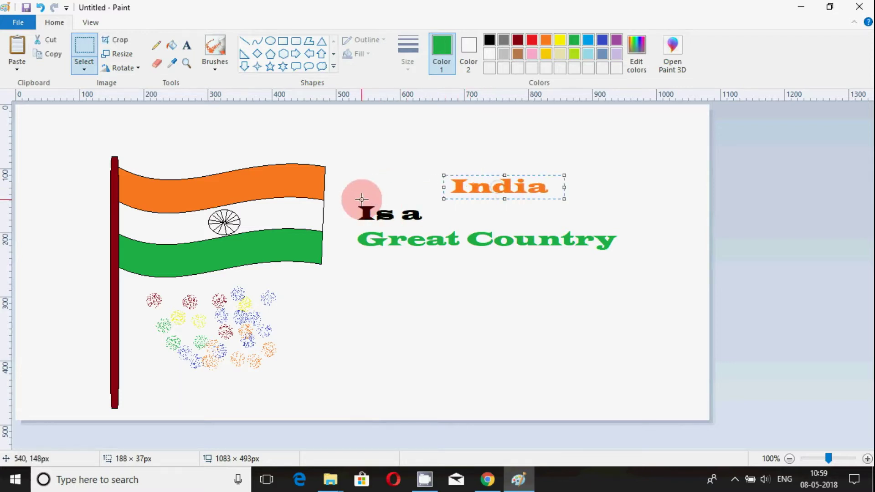
left_click_drag(352, 199, 489, 226)
left_click(555, 290)
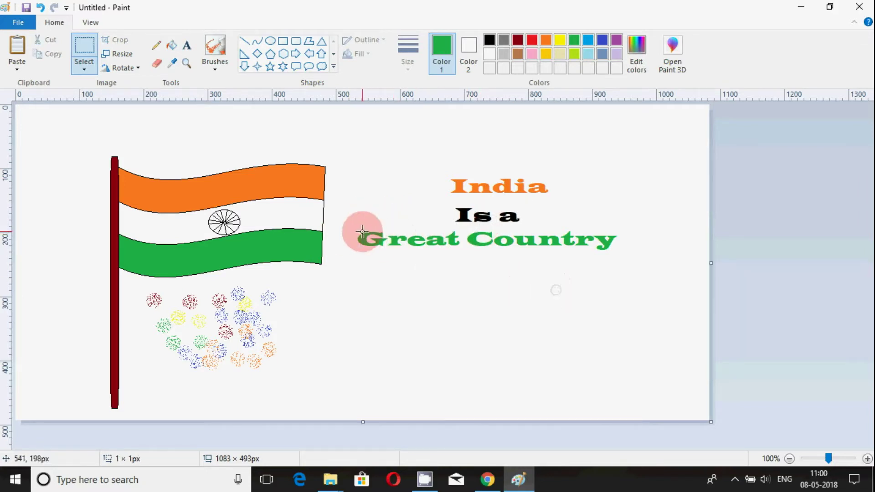
Move "Great Country" lower and slightly sideways, and shift "Is a" down so the three lines are evenly spaced.
left_click_drag(354, 226, 621, 252)
left_click_drag(512, 246, 533, 289)
left_click_drag(451, 206, 490, 241)
left_click(594, 231)
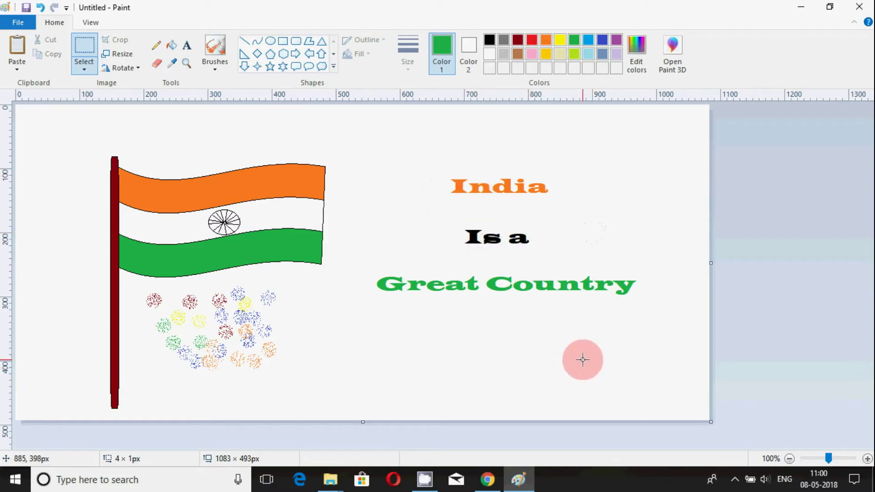